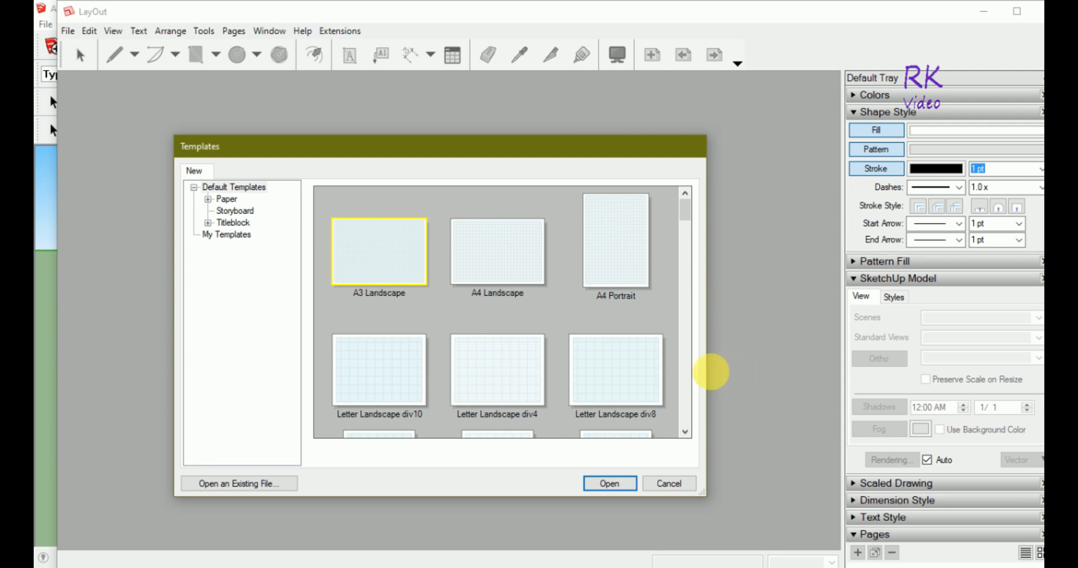
# Create the document from the A4 Landscape template in the Simple titleblock collection.
pyautogui.click(209, 223)
pyautogui.click(243, 271)
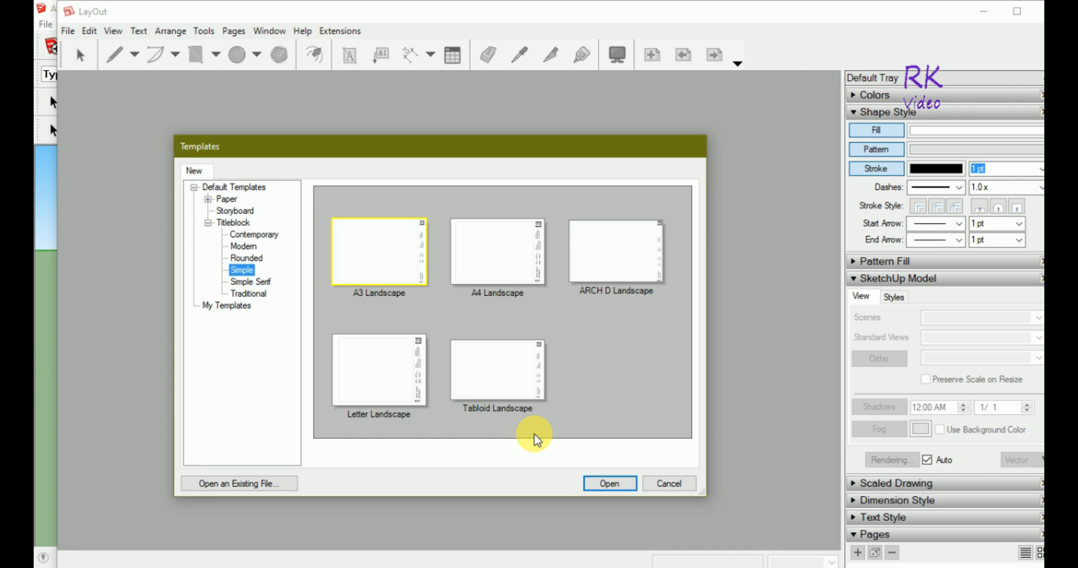
pyautogui.click(514, 259)
pyautogui.click(618, 484)
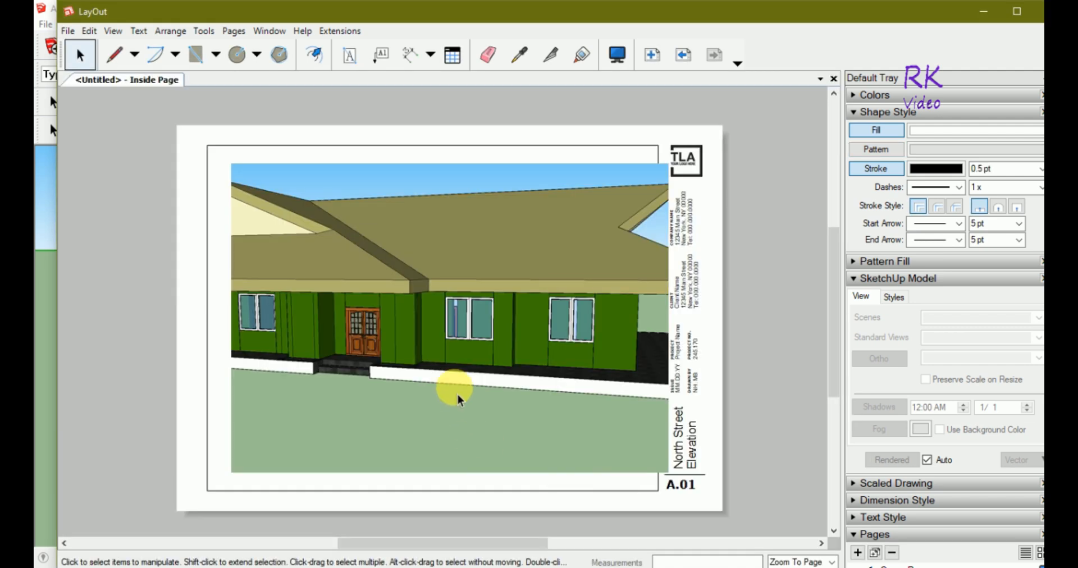
# Edit the model view inside the viewport so the whole house is shown from a lower camera angle, then finish editing.
pyautogui.click(382, 362)
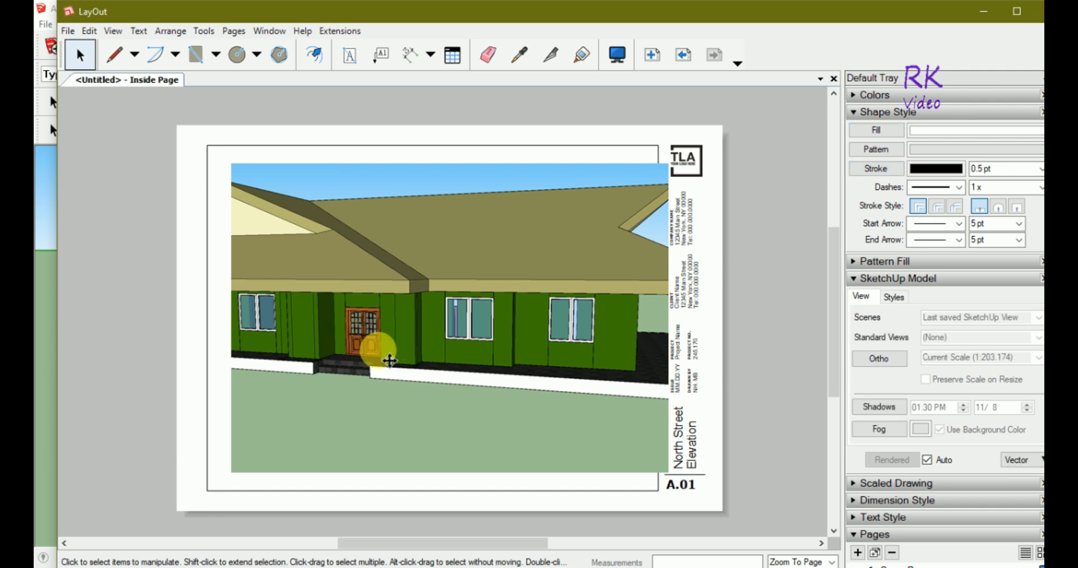
pyautogui.doubleClick(388, 361)
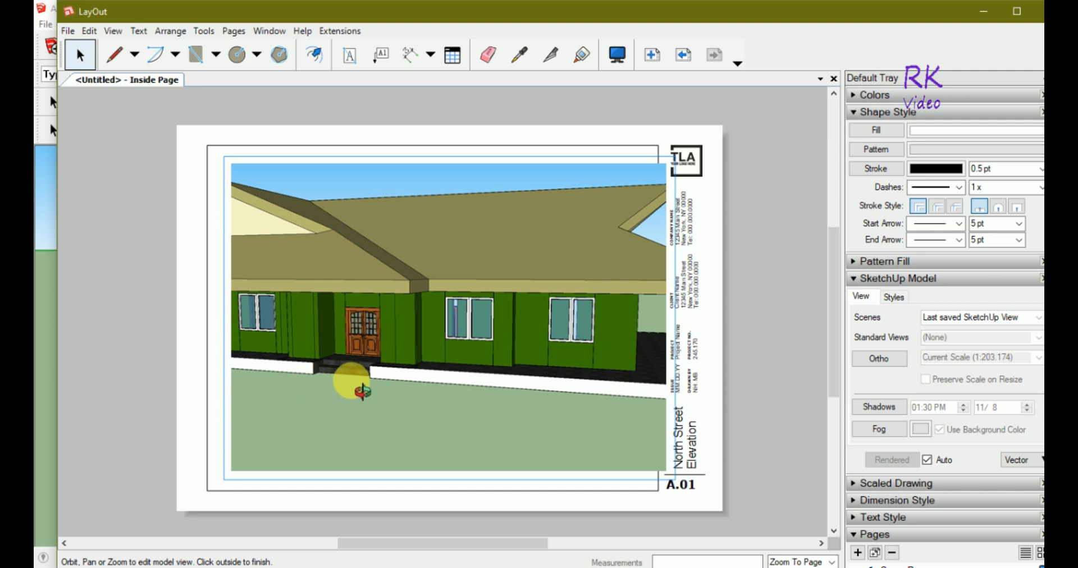
pyautogui.scroll(-5, 362, 391)
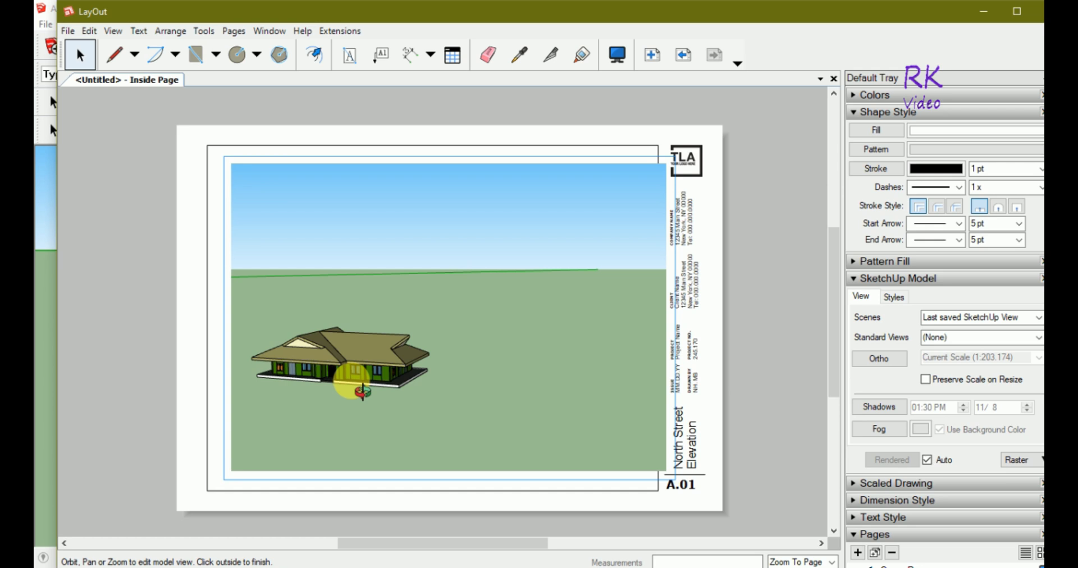
pyautogui.moveTo(425, 337); pyautogui.dragTo(425, 334)
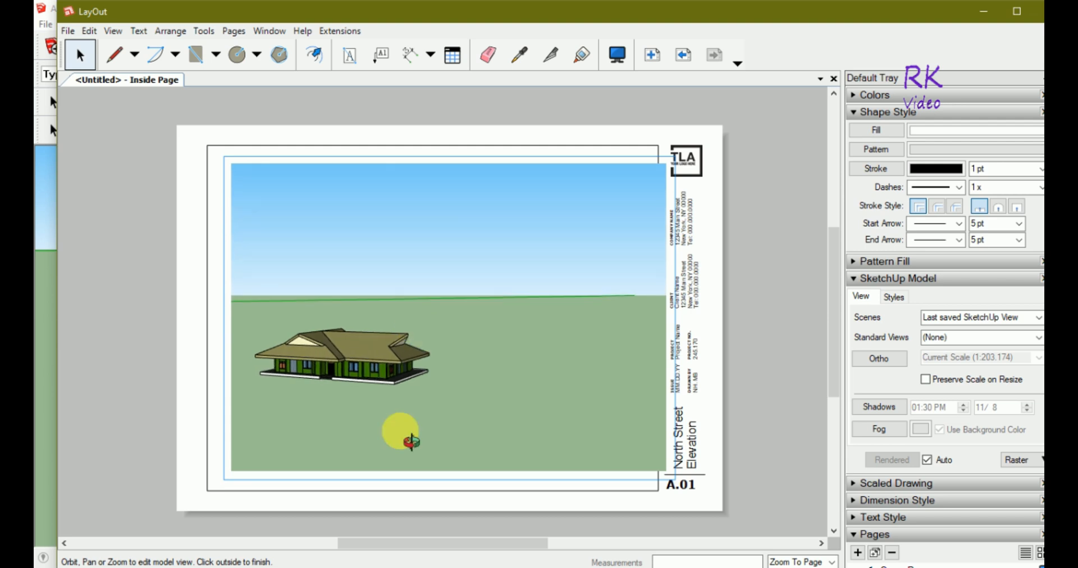
pyautogui.click(374, 512)
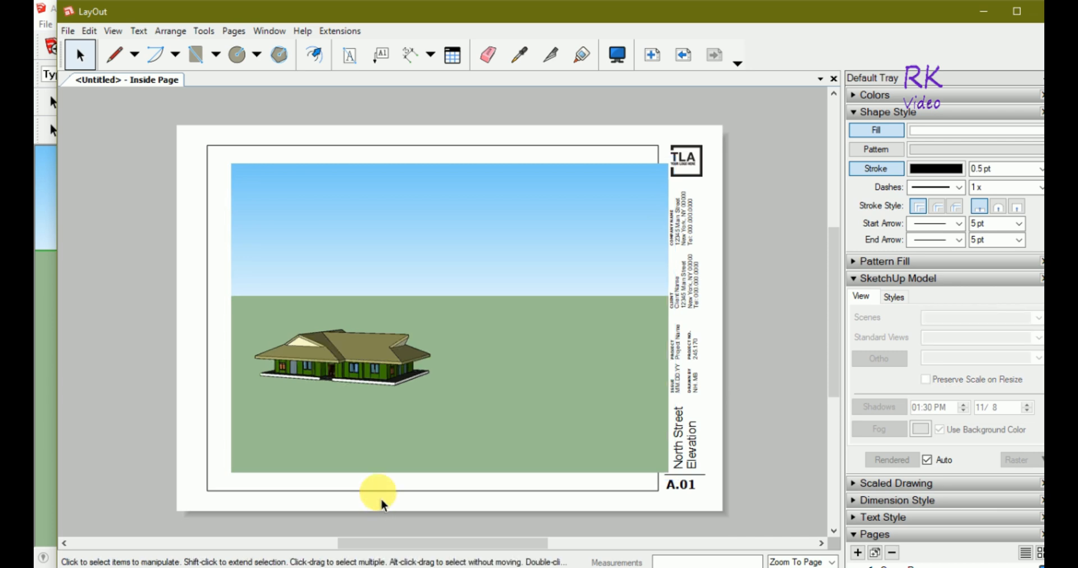
pyautogui.click(377, 491)
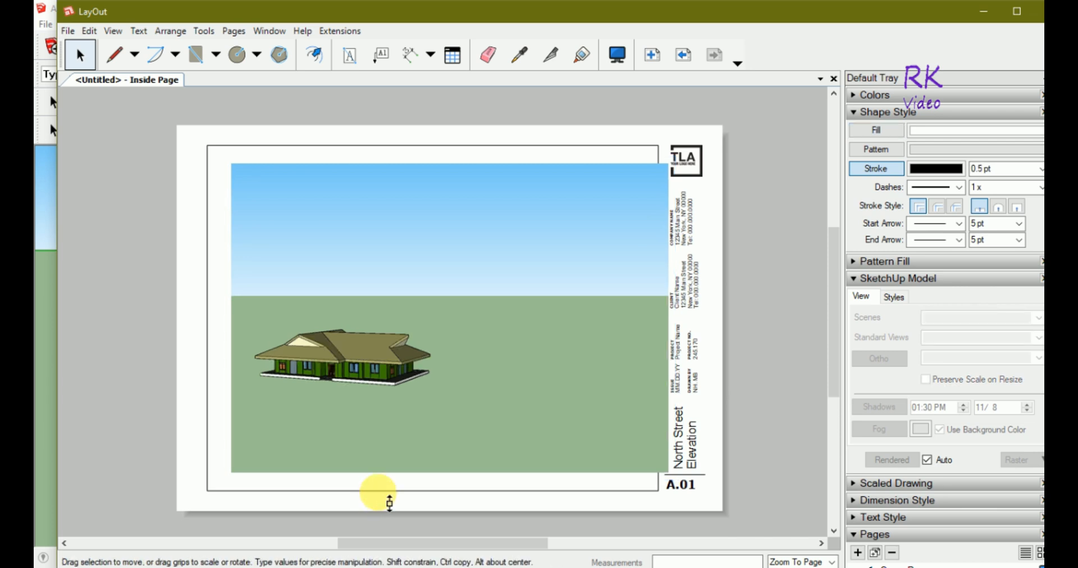
# Resize the model viewport on all four sides to fill the titleblock's drawing frame.
pyautogui.click(618, 318)
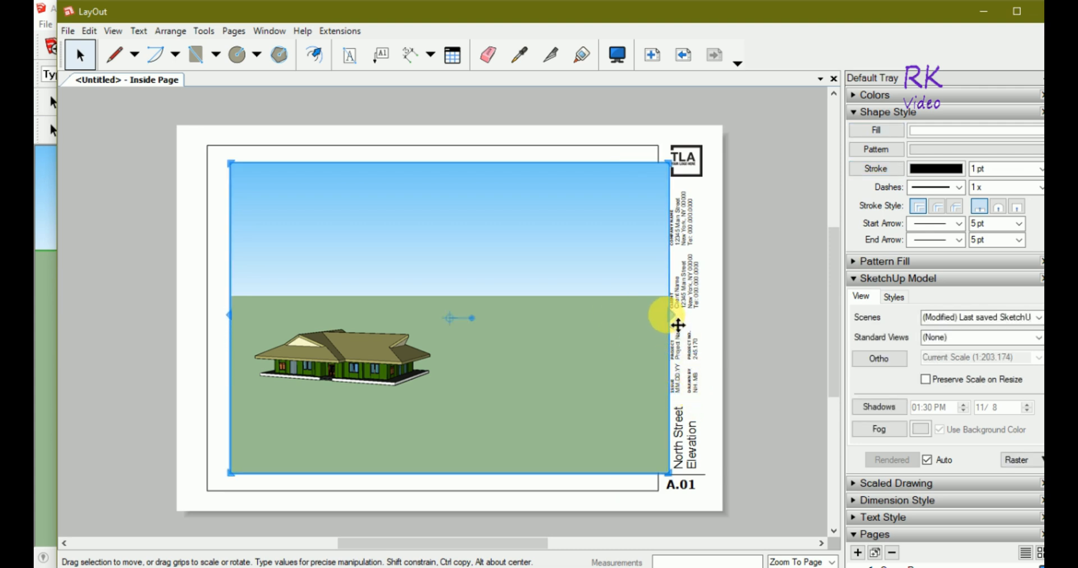
pyautogui.moveTo(681, 324); pyautogui.dragTo(653, 319)
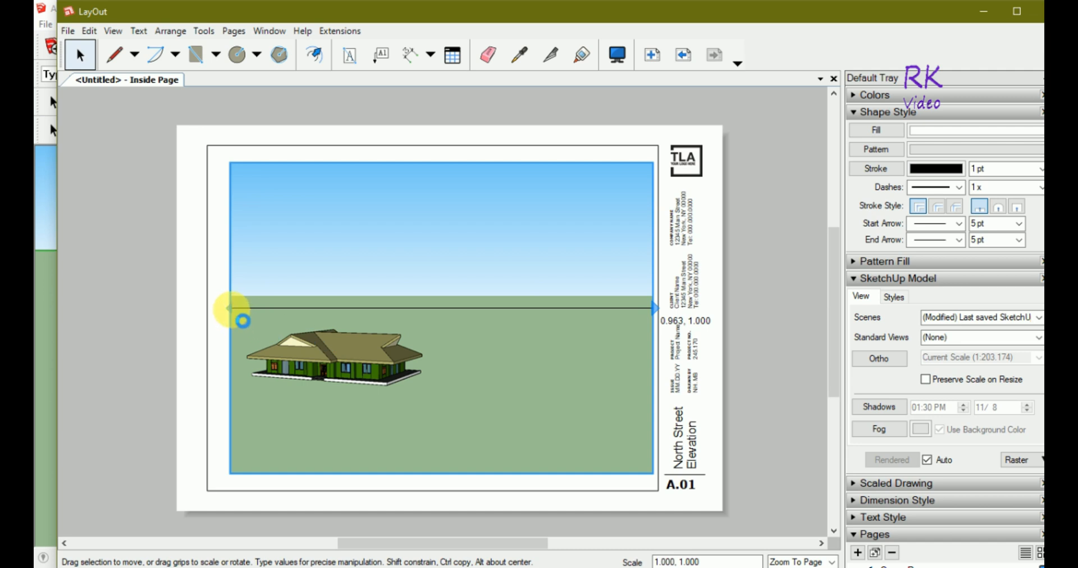
pyautogui.moveTo(231, 309); pyautogui.dragTo(209, 320)
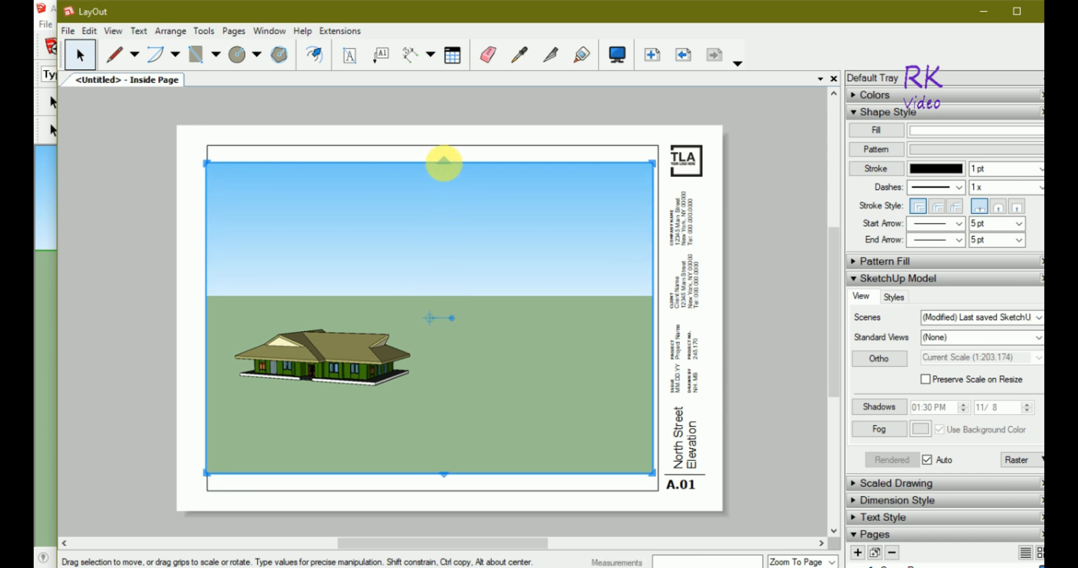
pyautogui.moveTo(444, 162); pyautogui.dragTo(446, 147)
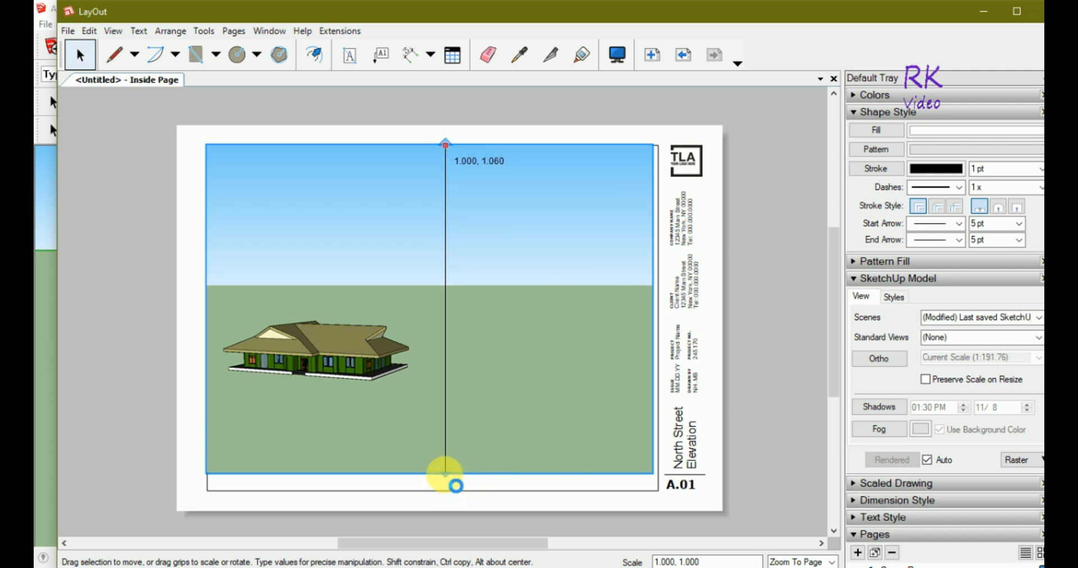
pyautogui.moveTo(456, 483); pyautogui.dragTo(464, 498)
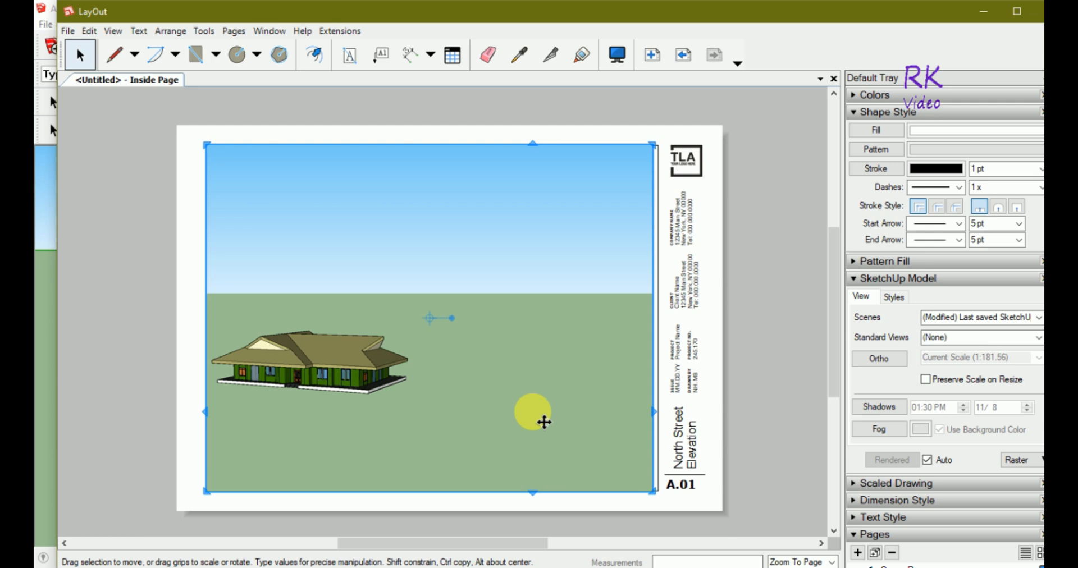
pyautogui.moveTo(663, 318); pyautogui.dragTo(668, 318)
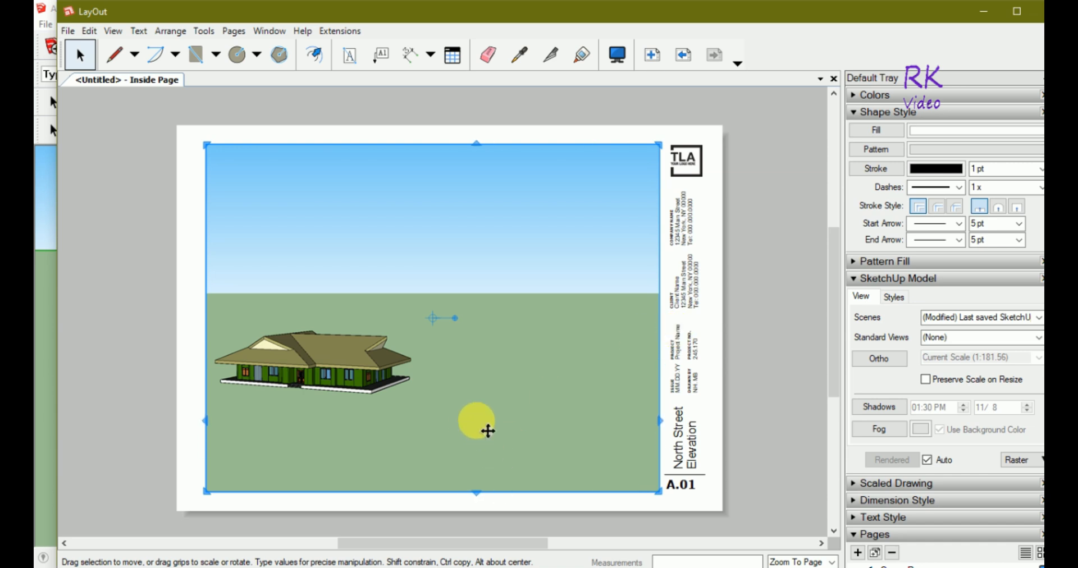
# Reorient the model view to a corner perspective of the house and enlarge it to span the viewport's width.
pyautogui.doubleClick(393, 364)
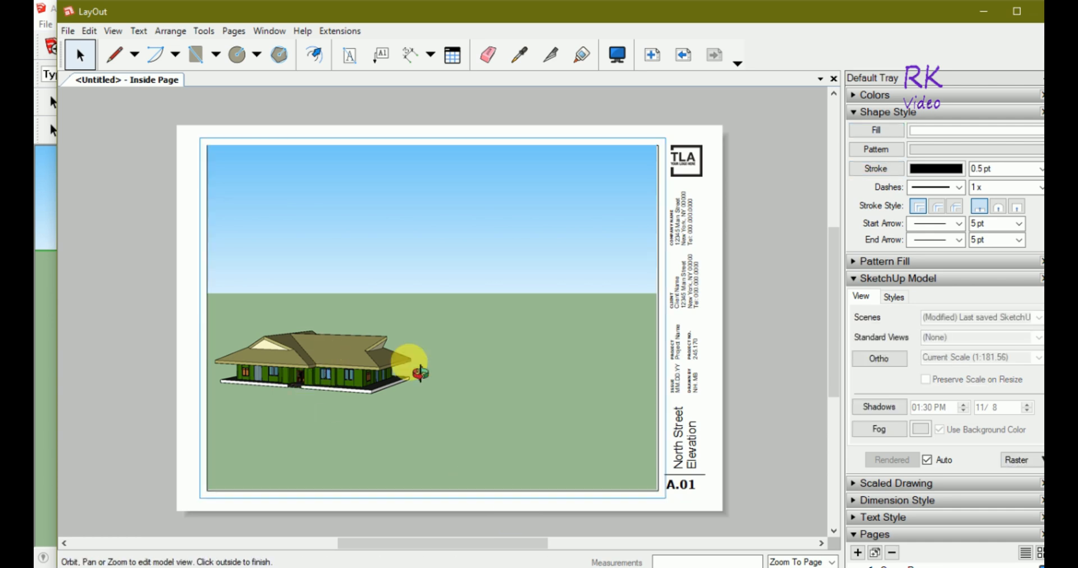
pyautogui.moveTo(492, 366)
pyautogui.mouseDown()
pyautogui.moveTo(385, 381)
pyautogui.moveTo(301, 356)
pyautogui.moveTo(336, 386)
pyautogui.moveTo(293, 424)
pyautogui.moveTo(479, 440)
pyautogui.moveTo(481, 450)
pyautogui.moveTo(336, 397)
pyautogui.moveTo(341, 420)
pyautogui.moveTo(397, 409)
pyautogui.mouseUp()
pyautogui.scroll(3, 494, 384)
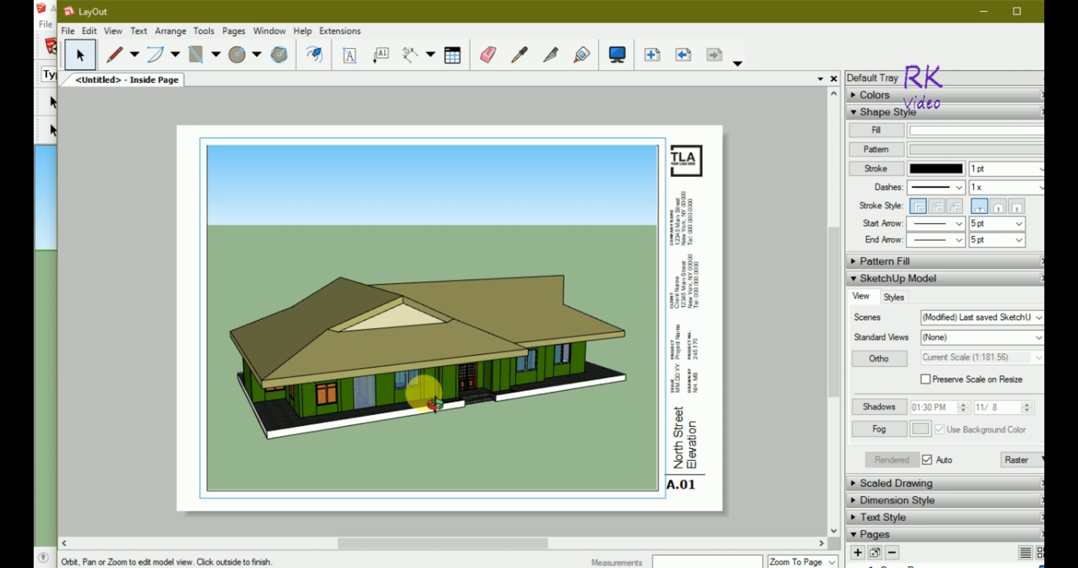
pyautogui.scroll(1, 435, 403)
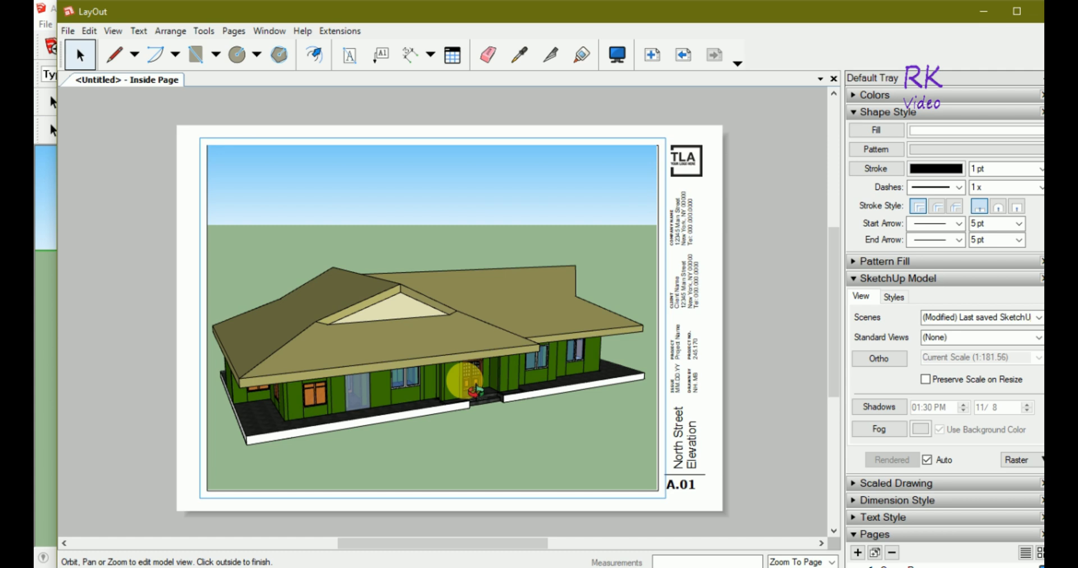
pyautogui.press('Escape')
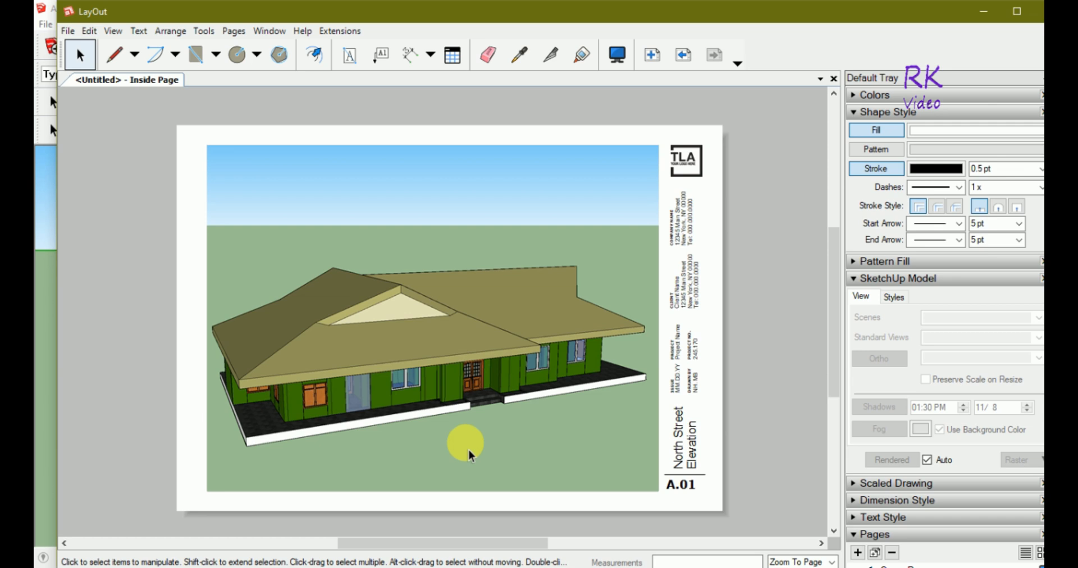
# Replace the sheet title in the titleblock with "3D Isometric Drawing" on two lines.
pyautogui.click(691, 462)
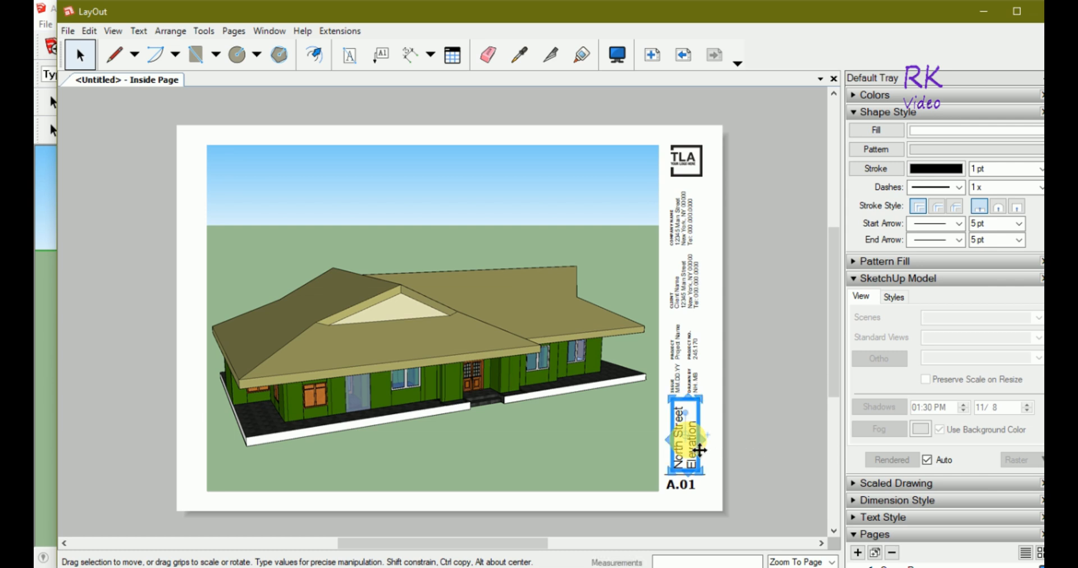
pyautogui.doubleClick(696, 449)
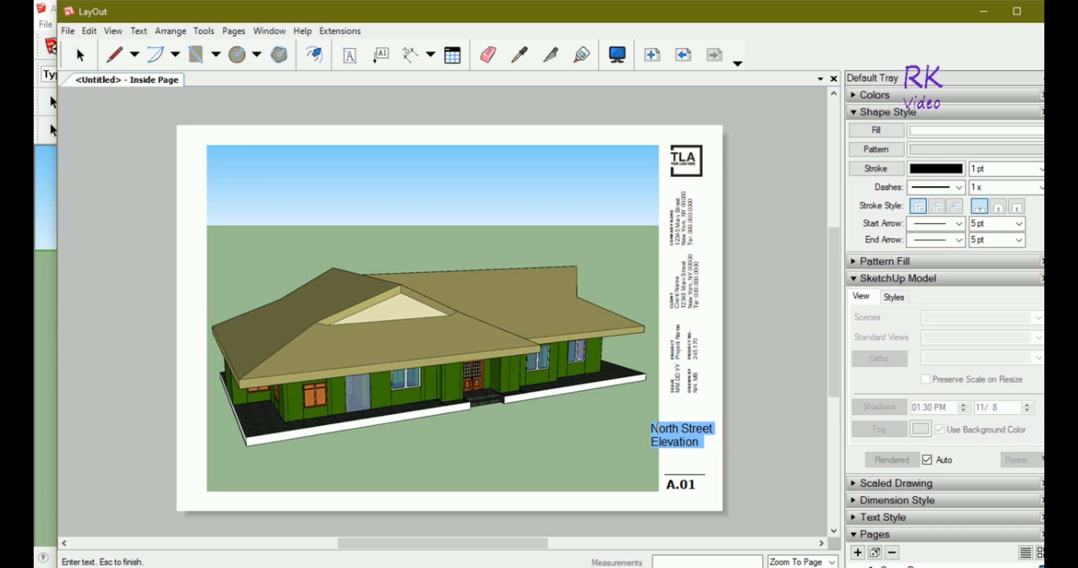
pyautogui.write('3D Isometr')
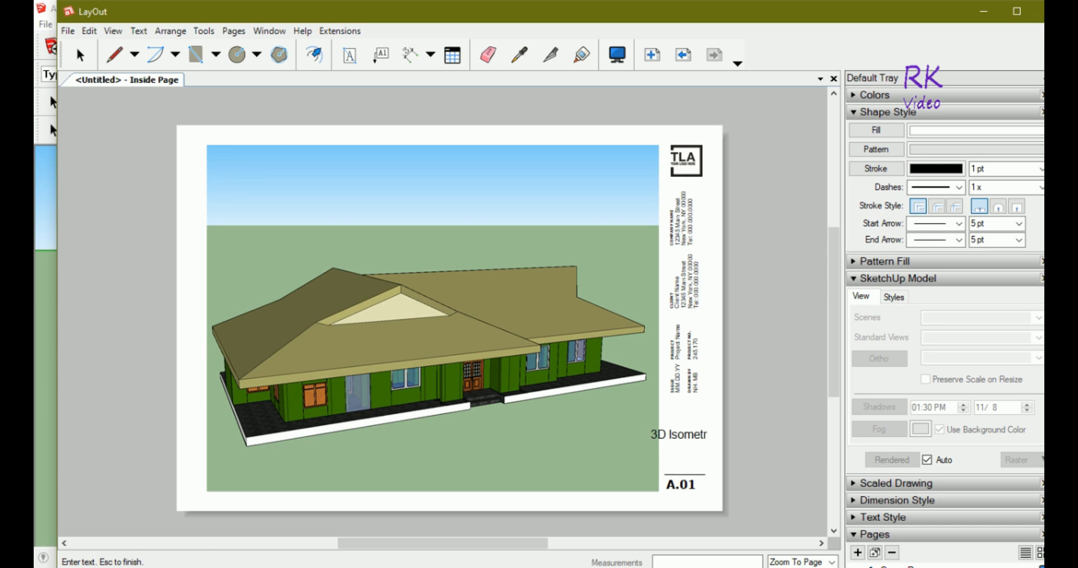
pyautogui.write('ic')
pyautogui.press('Return')
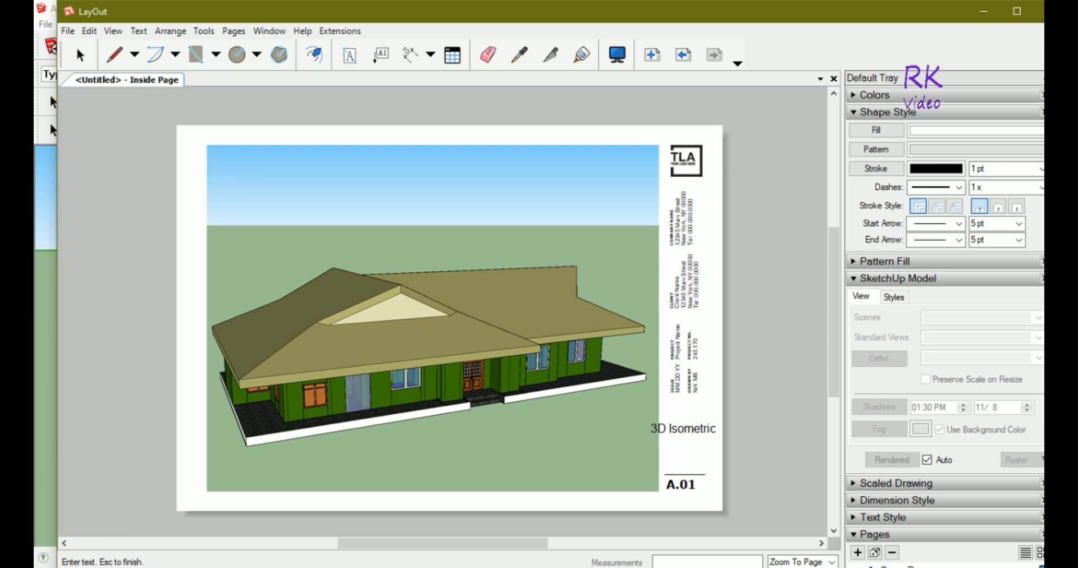
pyautogui.write('Drawing')
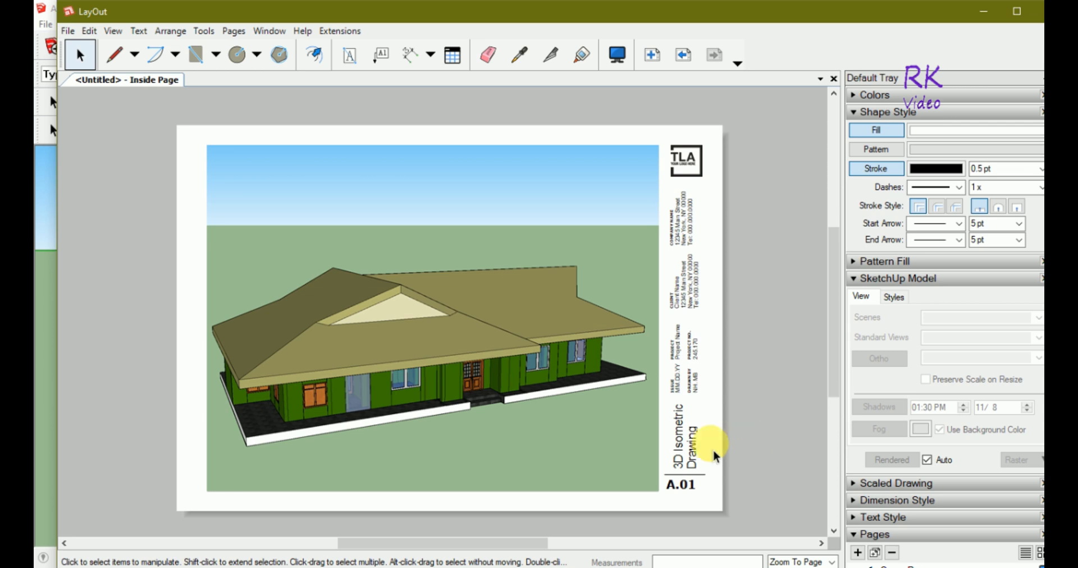
# Indent the word "Drawing" on the second line of the sheet title with leading space.
pyautogui.doubleClick(687, 443)
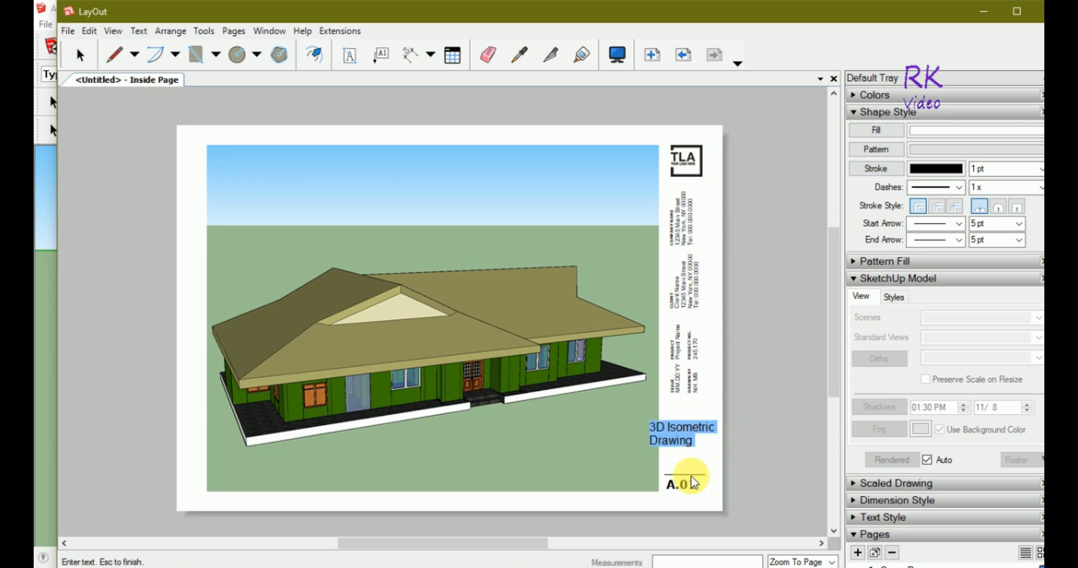
pyautogui.click(656, 446)
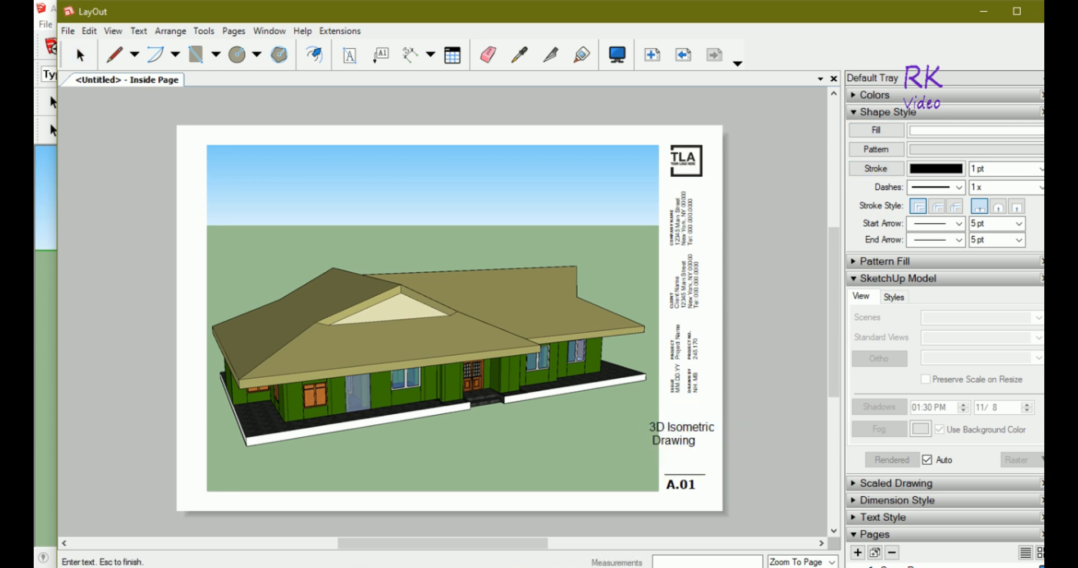
pyautogui.press('Escape')
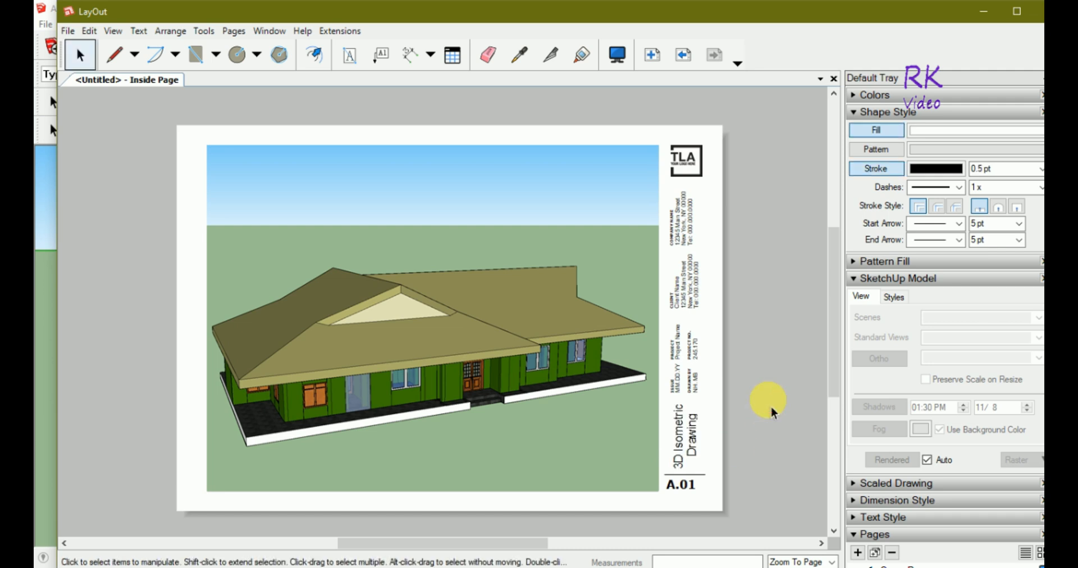
# Open the issue and drawn-by text with Verdana substituted for the missing font, and set DRAWN BY to "RK Drawing".
pyautogui.scroll(3, 704, 388)
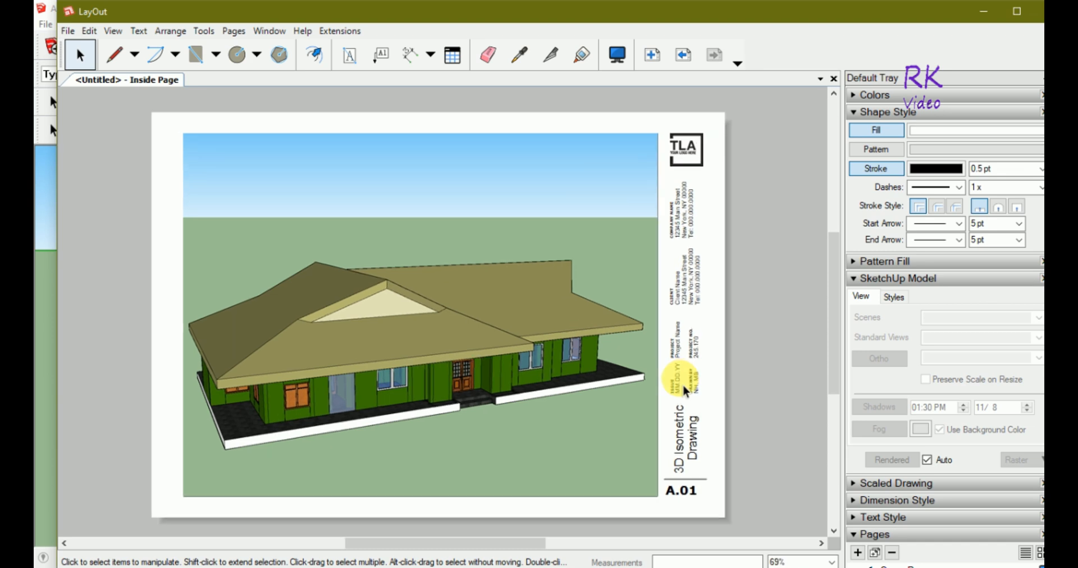
pyautogui.scroll(3, 722, 415)
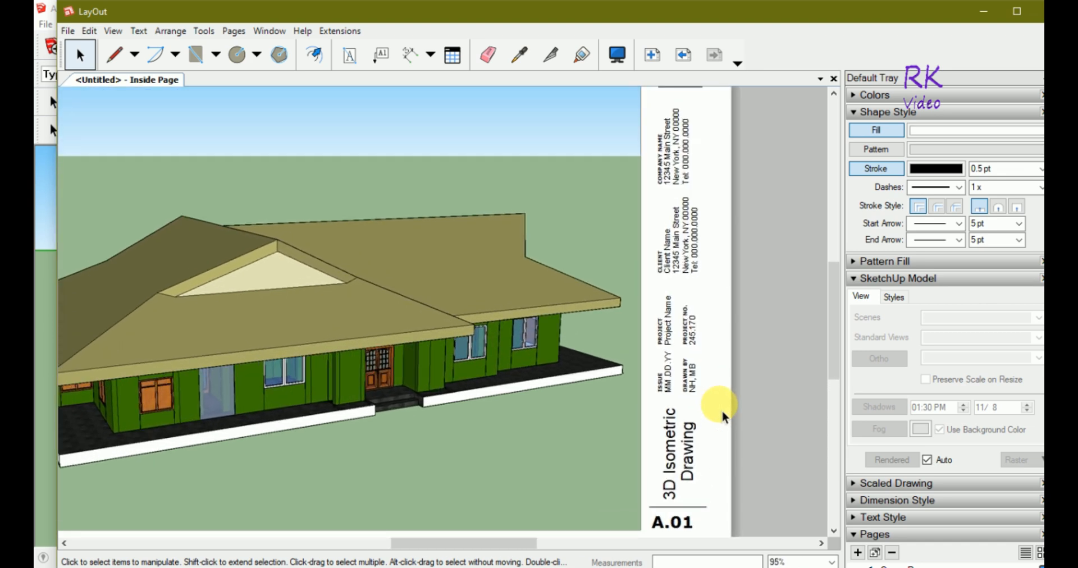
pyautogui.doubleClick(668, 382)
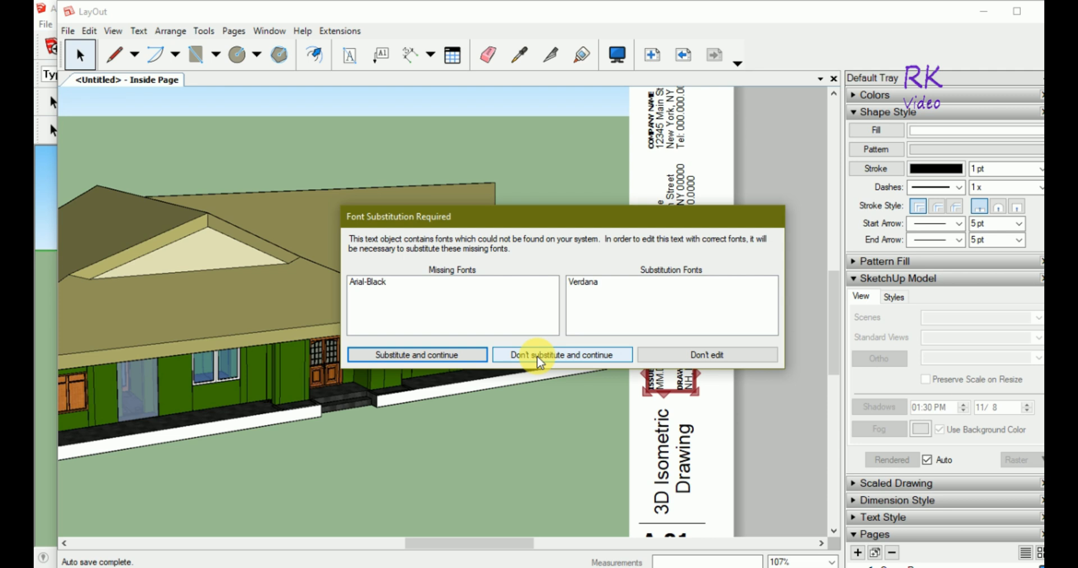
pyautogui.click(459, 355)
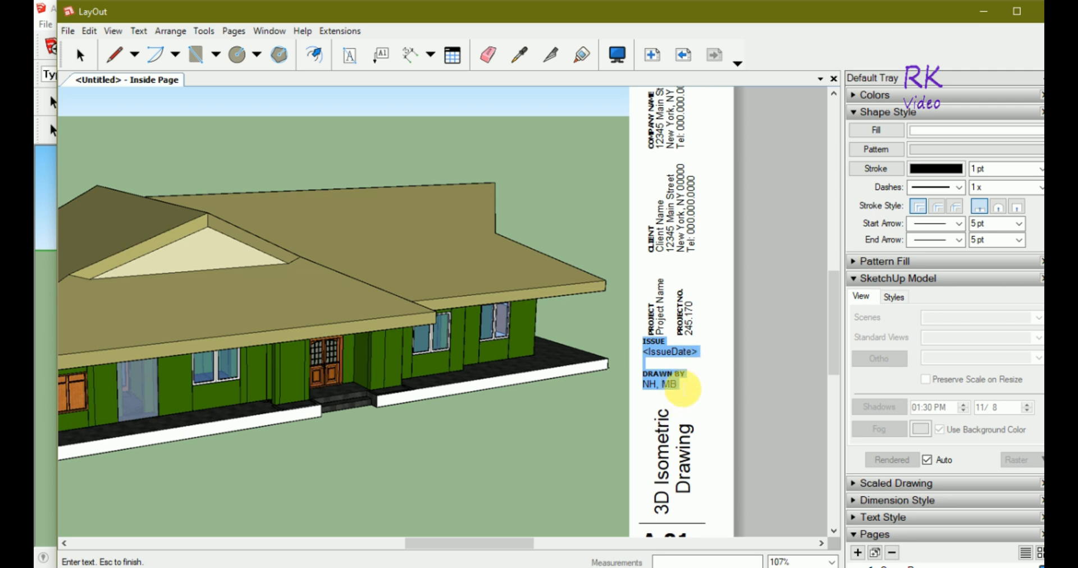
pyautogui.click(684, 387)
pyautogui.moveTo(680, 385); pyautogui.dragTo(649, 386)
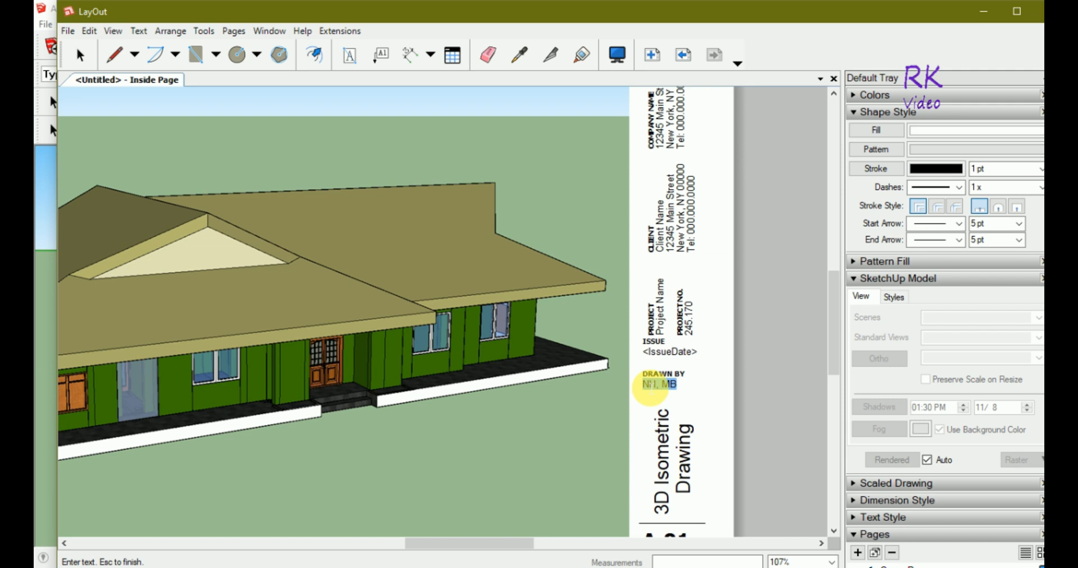
pyautogui.write('RK')
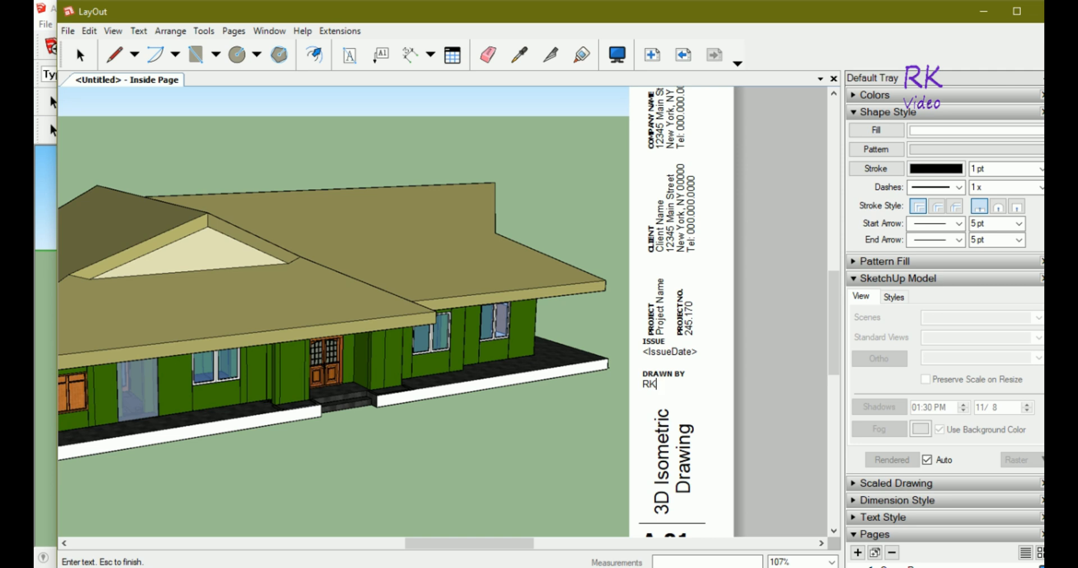
pyautogui.write('Drawing')
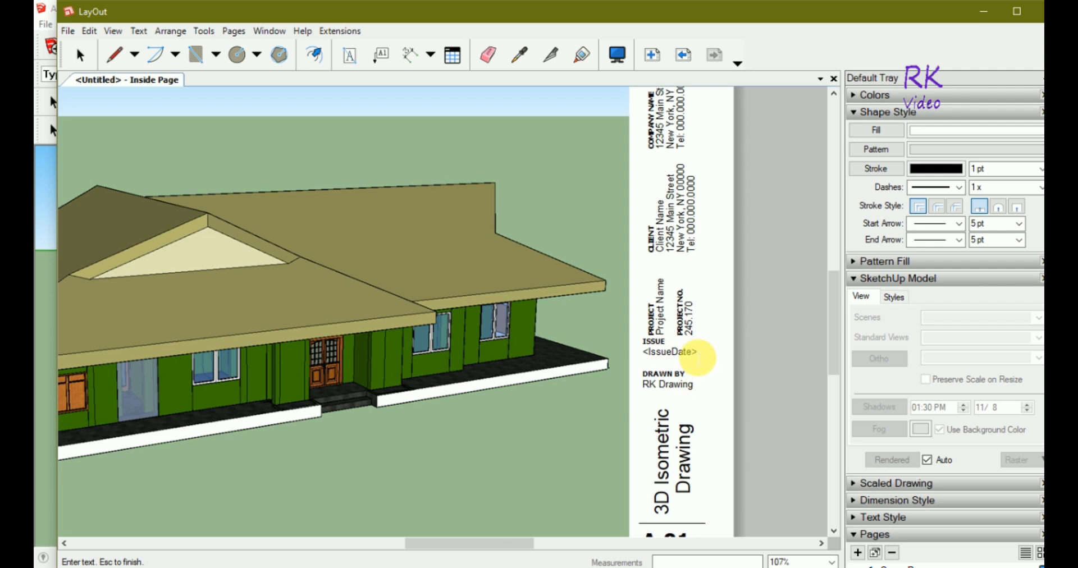
# Replace the issue date placeholder in the titleblock with 22.02.2020.
pyautogui.doubleClick(676, 352)
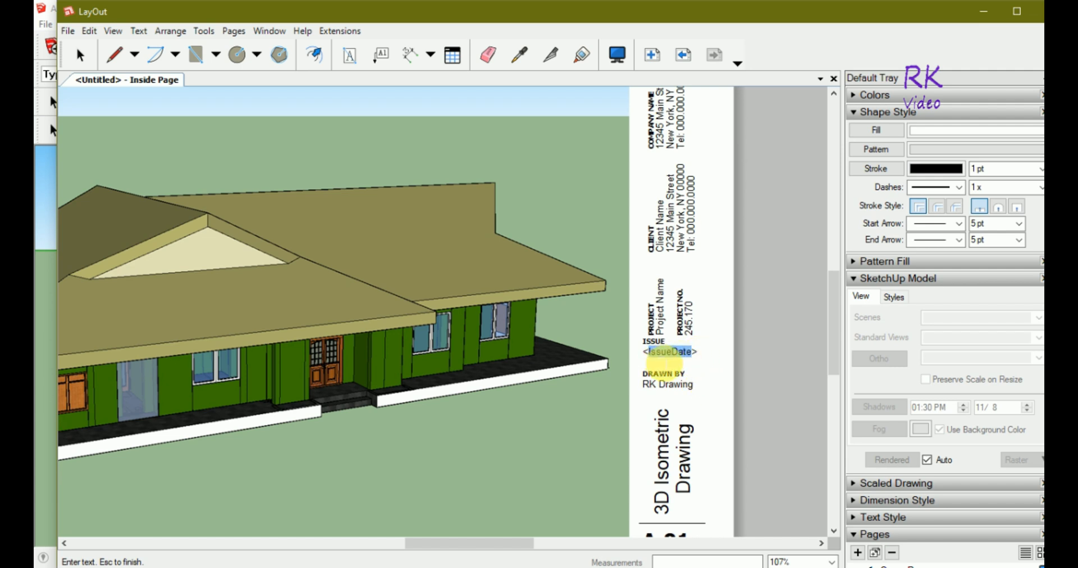
pyautogui.write('22')
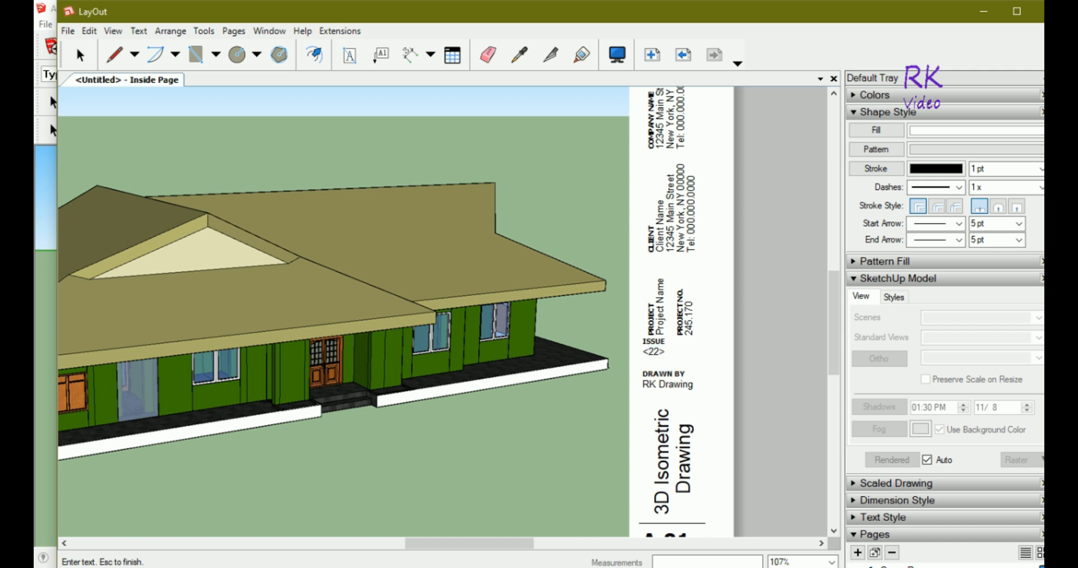
pyautogui.write('.')
pyautogui.write('02')
pyautogui.write('02')
pyautogui.press('BackSpace')
pyautogui.press('BackSpace')
pyautogui.write('.2020')
pyautogui.click(763, 373)
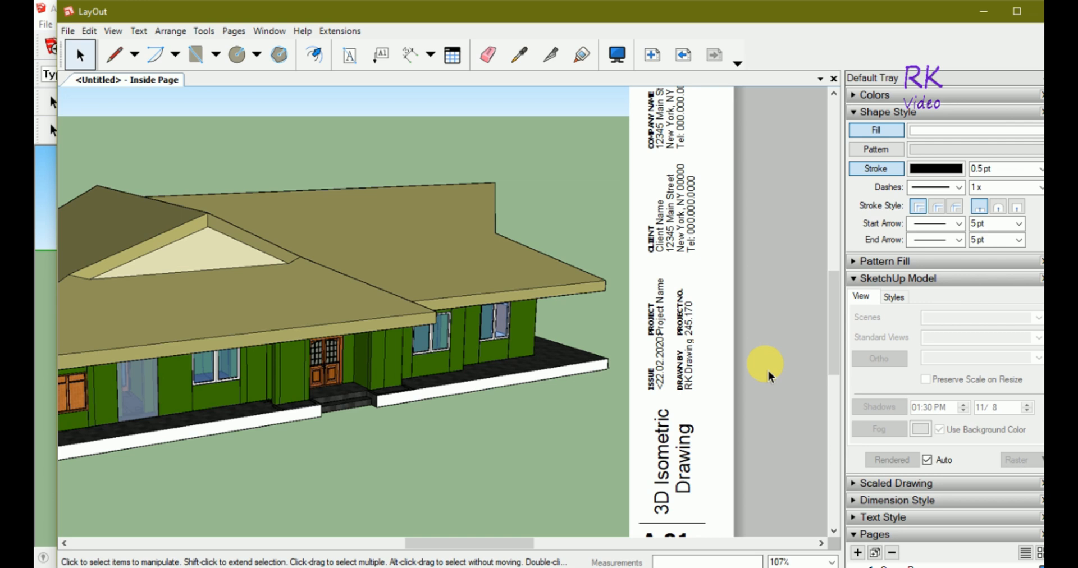
# Move the issue and drawn-by text toward the sheet title and shorten its box so it clears the project text.
pyautogui.click(697, 392)
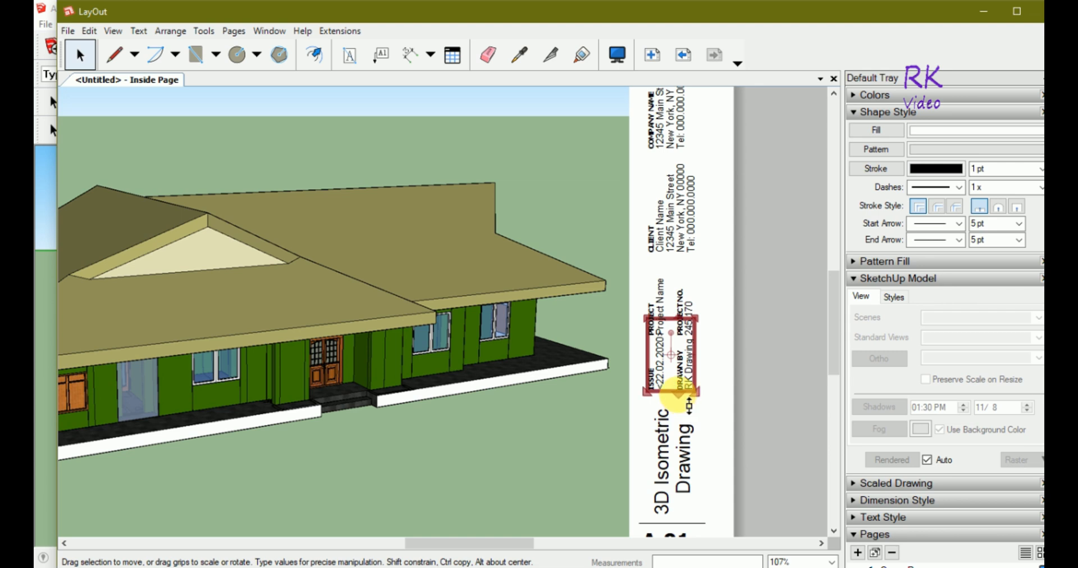
pyautogui.moveTo(686, 404)
pyautogui.mouseDown()
pyautogui.moveTo(686, 414)
pyautogui.moveTo(676, 404)
pyautogui.mouseUp()
pyautogui.moveTo(670, 315)
pyautogui.mouseDown()
pyautogui.moveTo(666, 355)
pyautogui.moveTo(670, 341)
pyautogui.mouseUp()
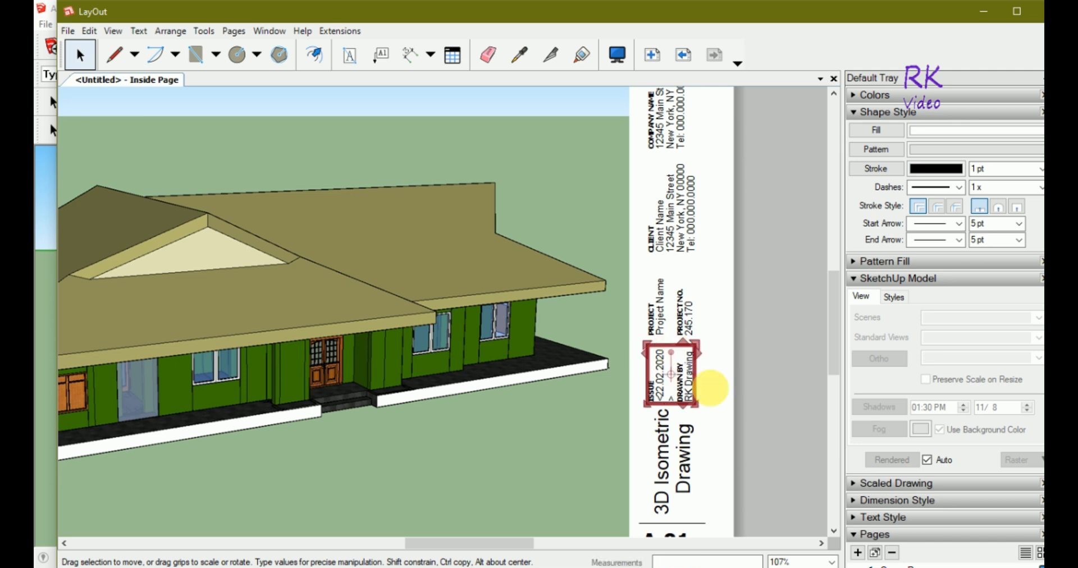
# Resize the sheet title's text box so that "3D Isometric Drawing" fits on two lines beside the issue text.
pyautogui.click(688, 478)
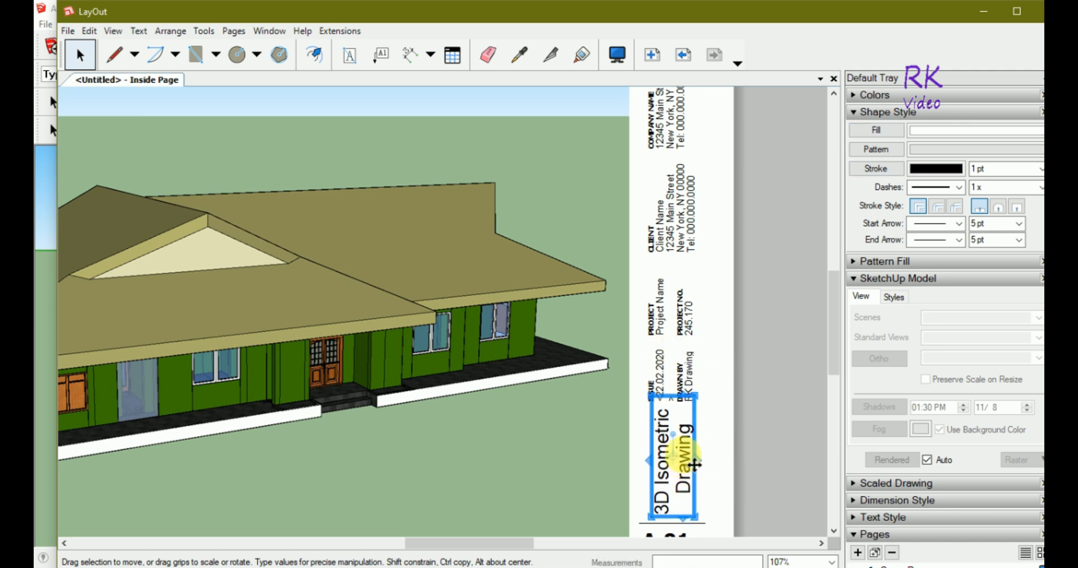
pyautogui.moveTo(671, 395)
pyautogui.mouseDown()
pyautogui.moveTo(686, 403)
pyautogui.moveTo(686, 440)
pyautogui.moveTo(694, 418)
pyautogui.moveTo(686, 431)
pyautogui.mouseUp()
pyautogui.click(728, 428)
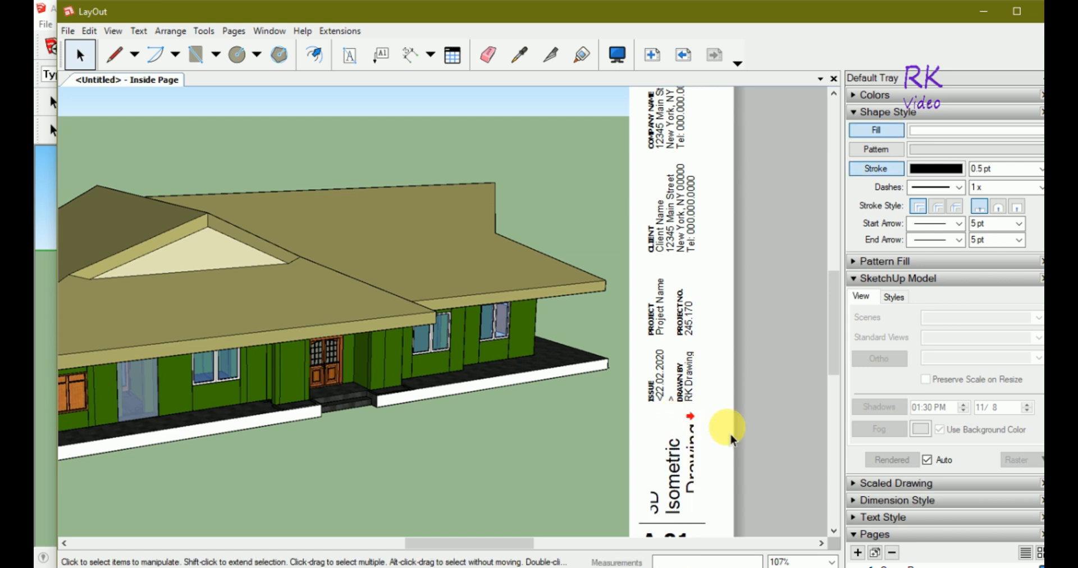
pyautogui.click(672, 443)
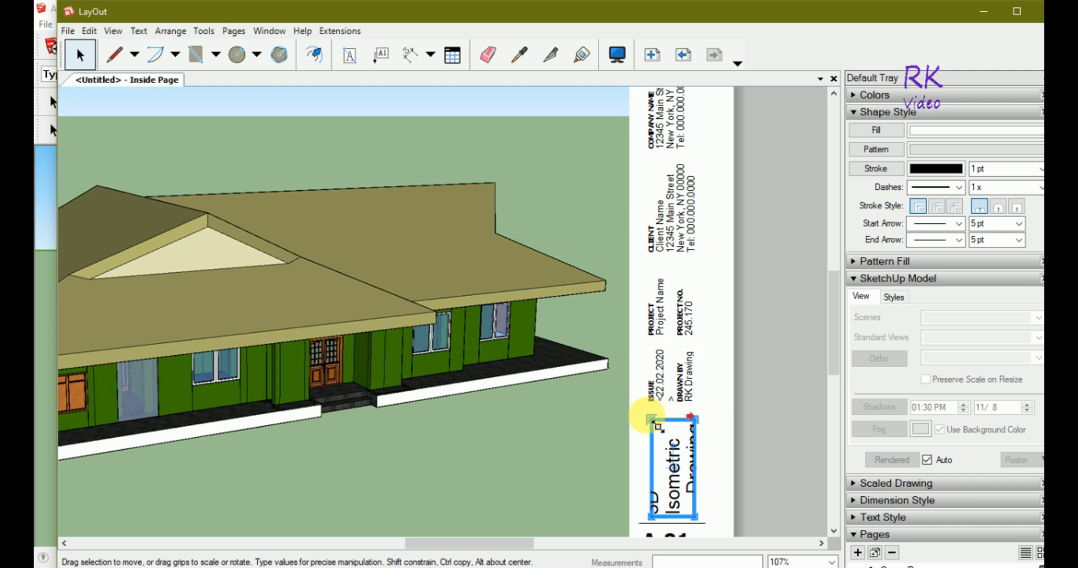
pyautogui.moveTo(658, 425)
pyautogui.mouseDown()
pyautogui.moveTo(637, 419)
pyautogui.moveTo(649, 474)
pyautogui.moveTo(665, 396)
pyautogui.moveTo(645, 379)
pyautogui.moveTo(644, 403)
pyautogui.mouseUp()
pyautogui.click(706, 427)
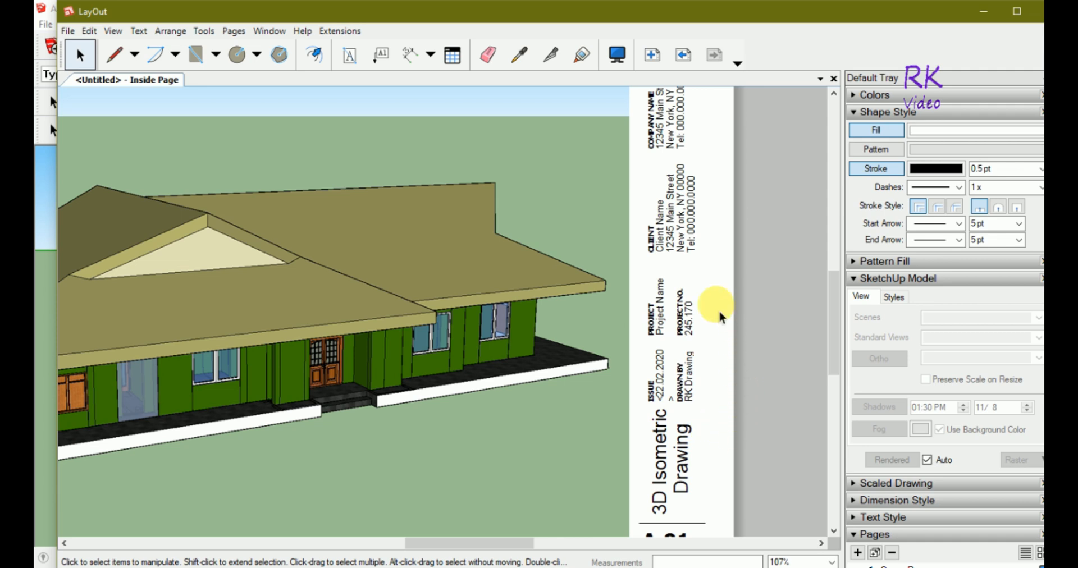
# Open the project text with Verdana substituted for the missing font, and set PROJECT NO. to 01.
pyautogui.click(694, 324)
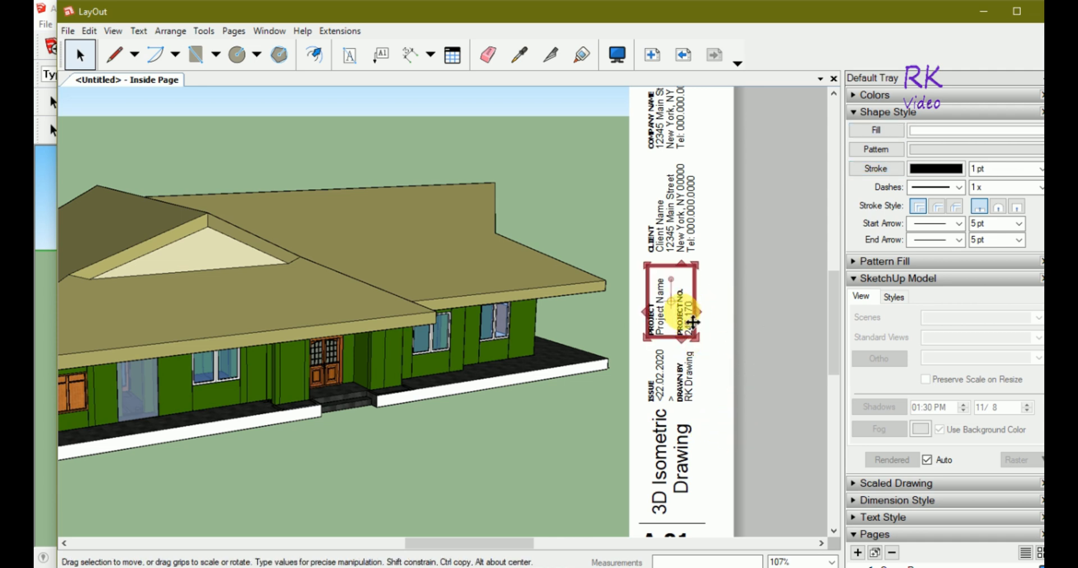
pyautogui.doubleClick(685, 318)
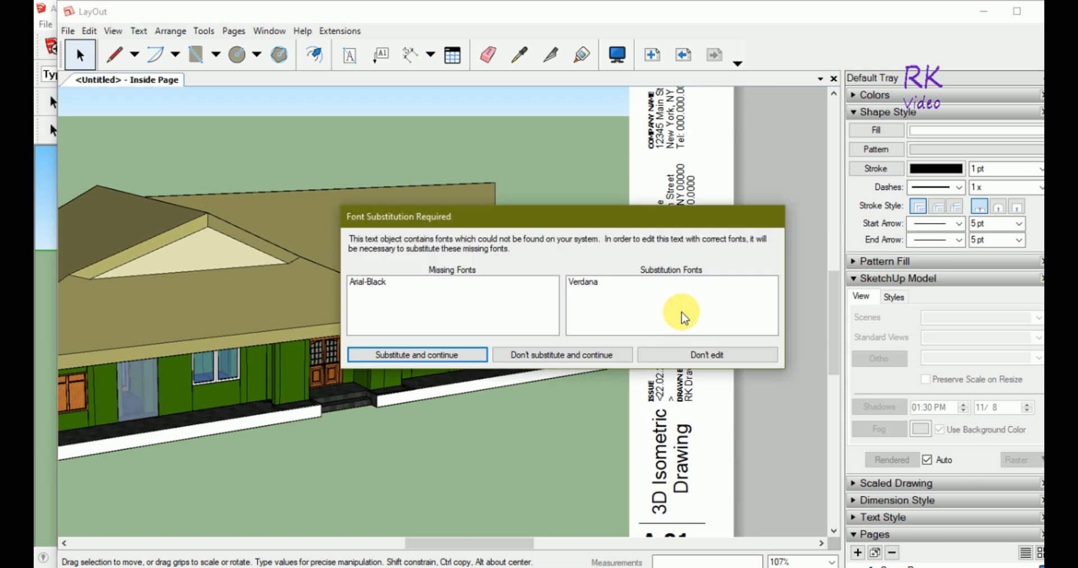
pyautogui.click(434, 354)
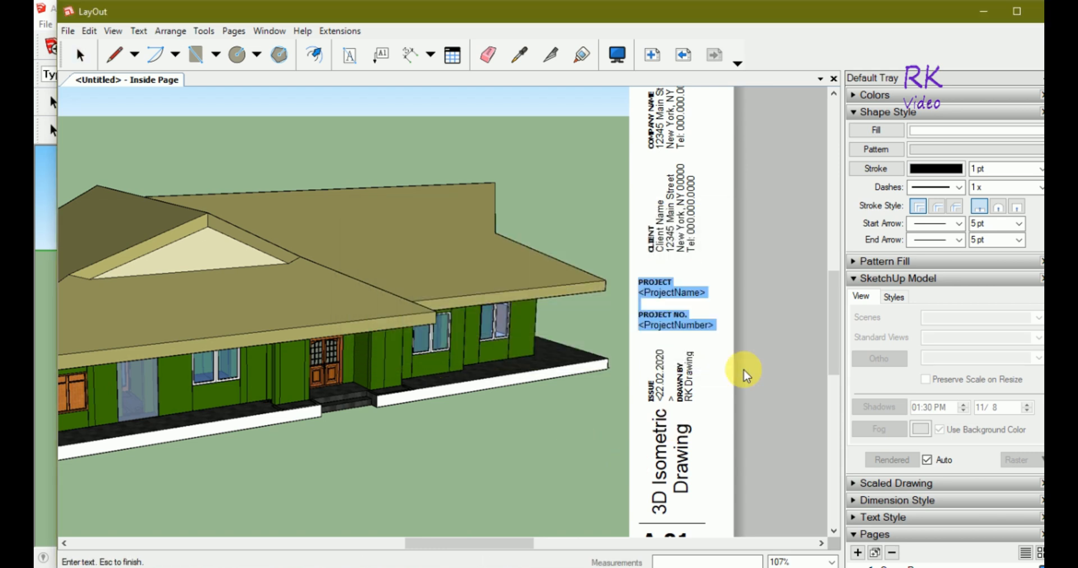
pyautogui.click(709, 308)
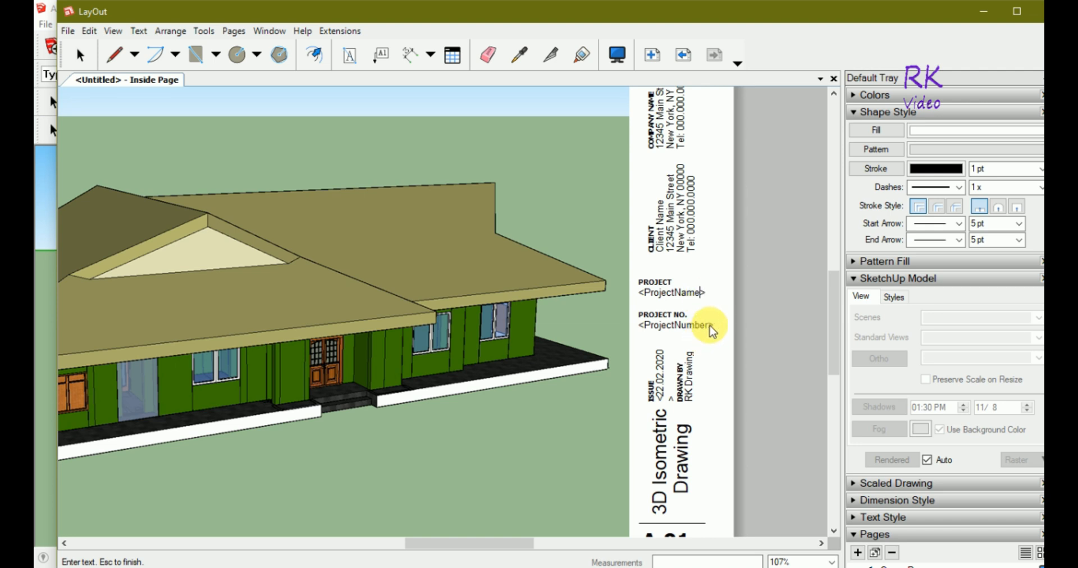
pyautogui.press('Escape')
pyautogui.doubleClick(662, 330)
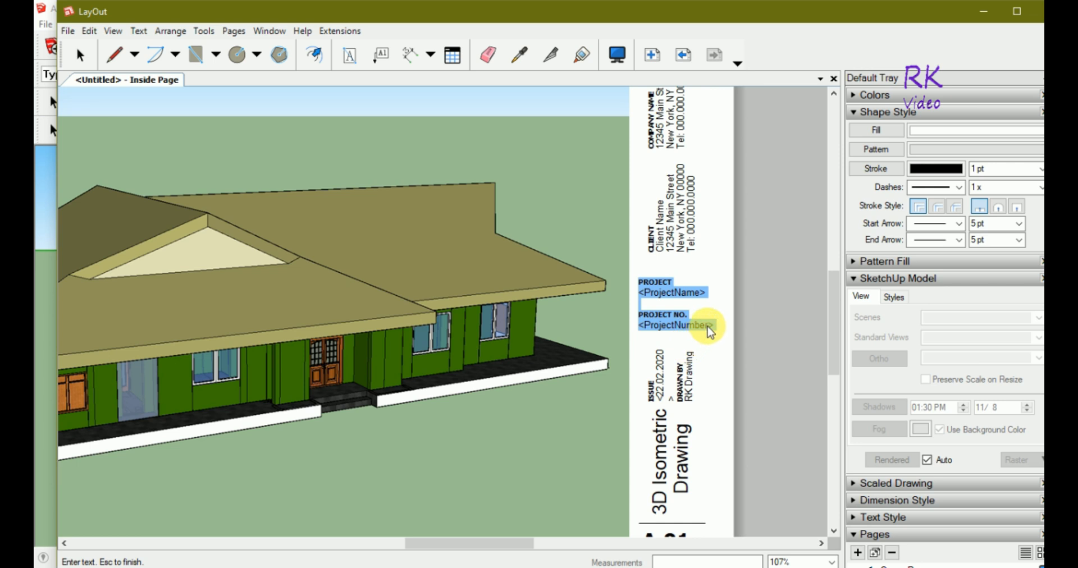
pyautogui.press('Escape')
pyautogui.click(680, 332)
pyautogui.doubleClick(688, 335)
pyautogui.click(662, 315)
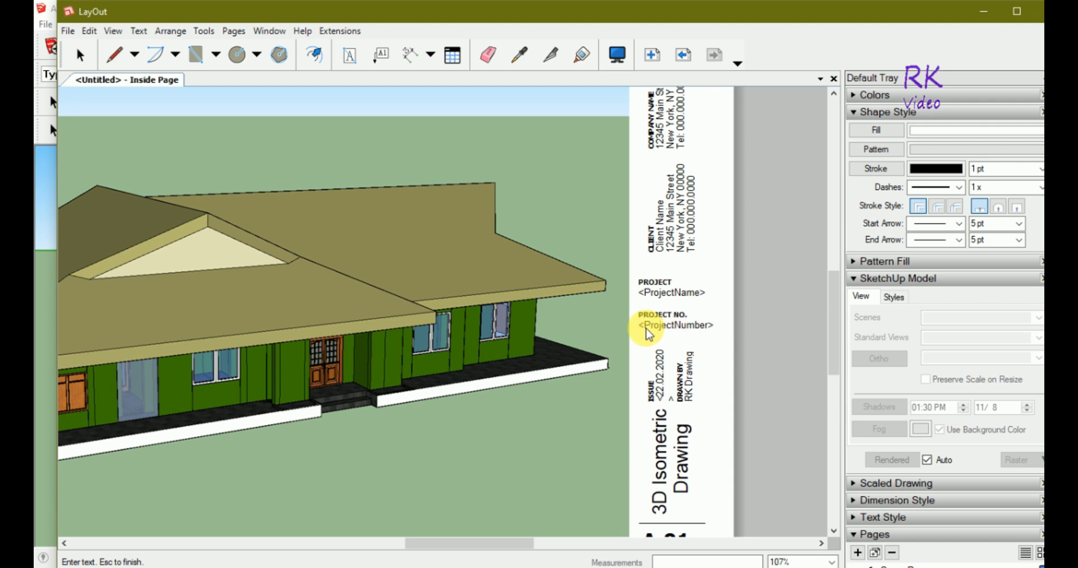
pyautogui.moveTo(644, 327); pyautogui.dragTo(710, 329)
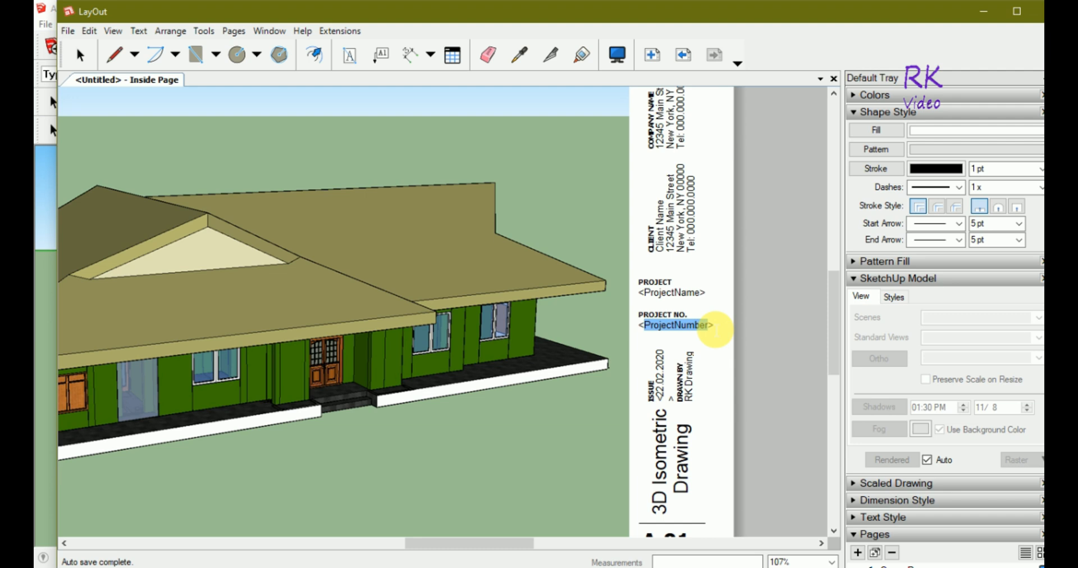
pyautogui.write('01>')
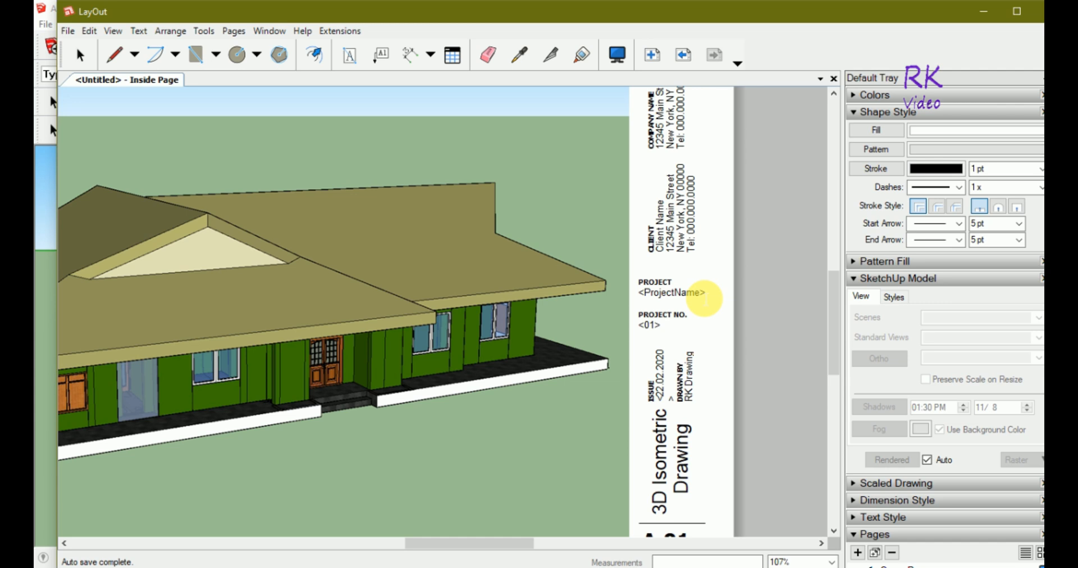
# Replace the project name placeholder with "3D Drawing" and finish editing the project text.
pyautogui.moveTo(697, 298); pyautogui.dragTo(668, 299)
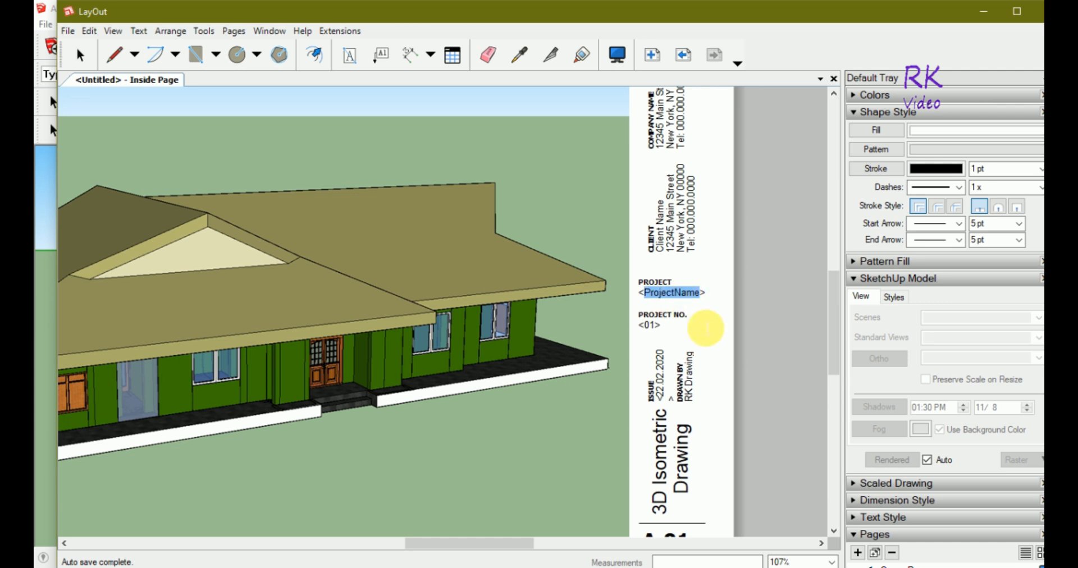
pyautogui.write('3D ')
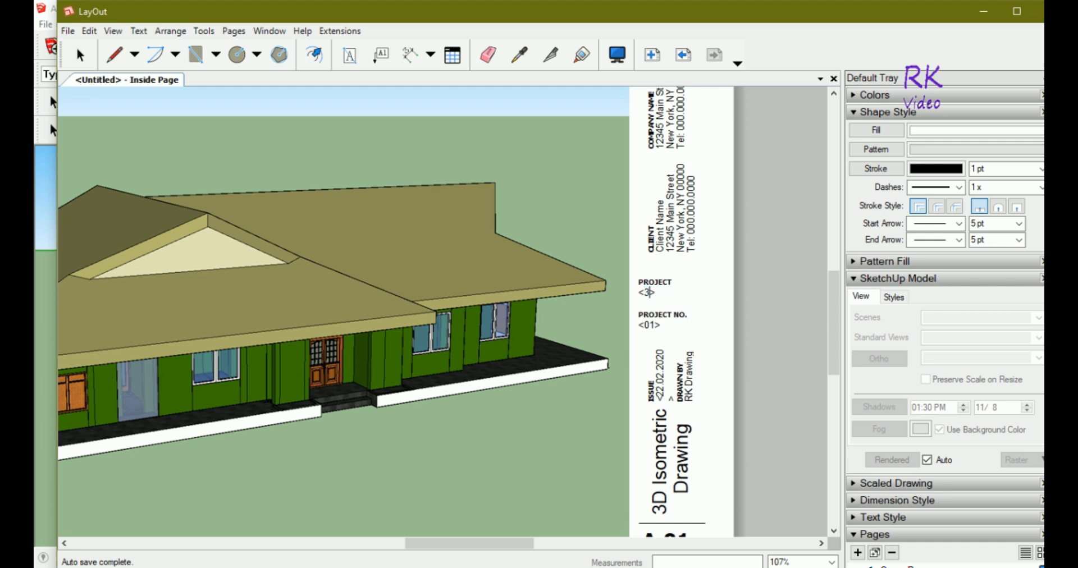
pyautogui.write('Drawing')
pyautogui.click(742, 325)
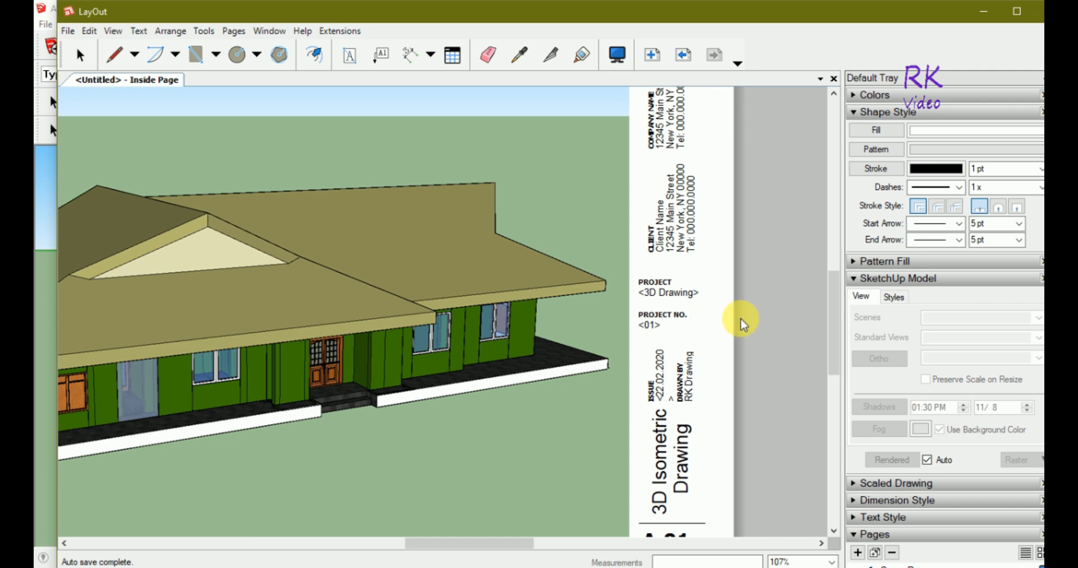
pyautogui.click(720, 314)
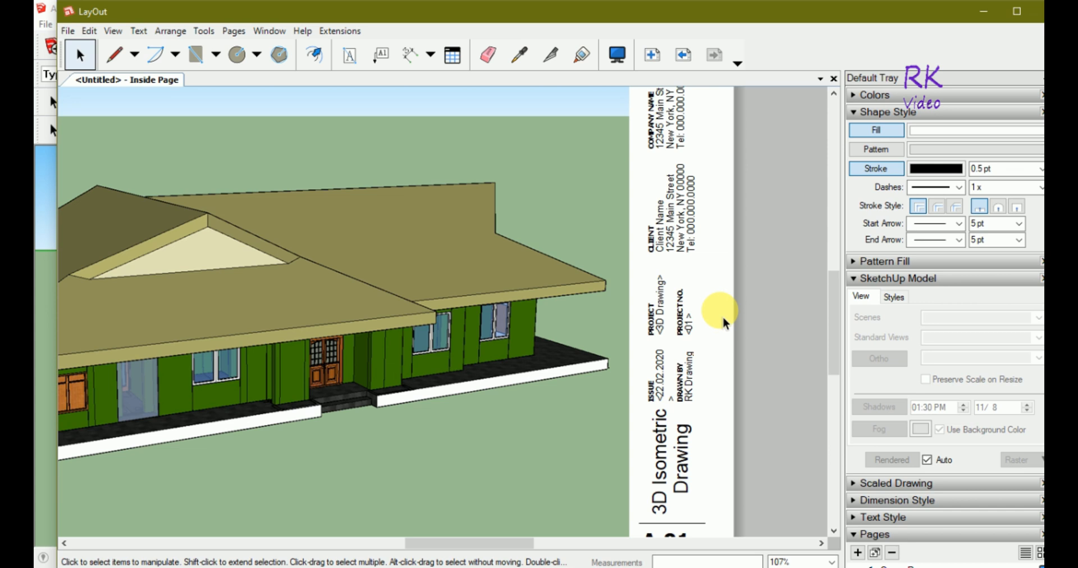
# Open the client text with Verdana substituted for the missing font, and replace the name placeholder with the client's name.
pyautogui.scroll(-1, 656, 533)
pyautogui.scroll(-1, 596, 499)
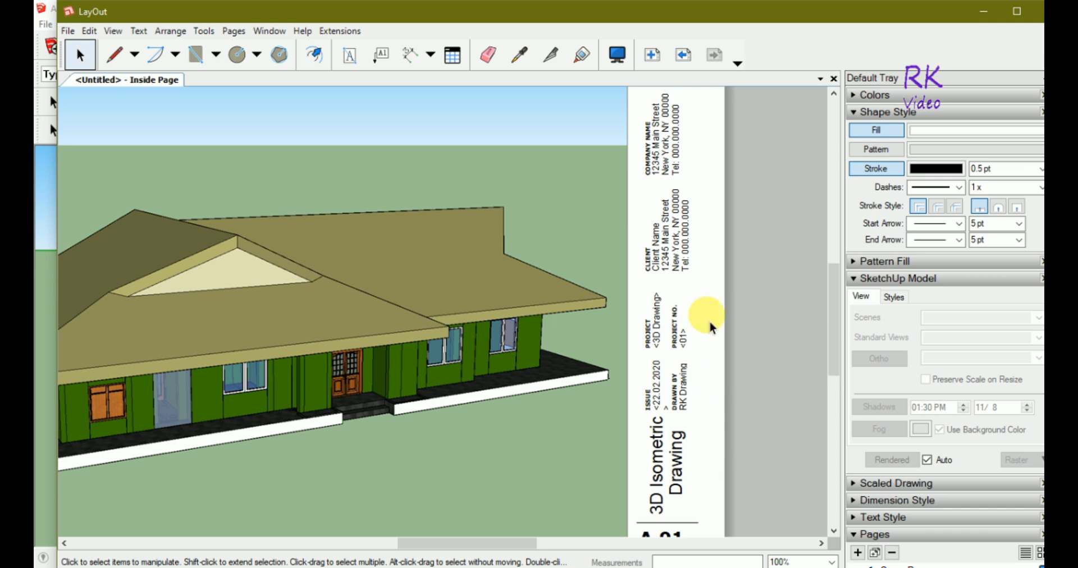
pyautogui.scroll(-3, 651, 466)
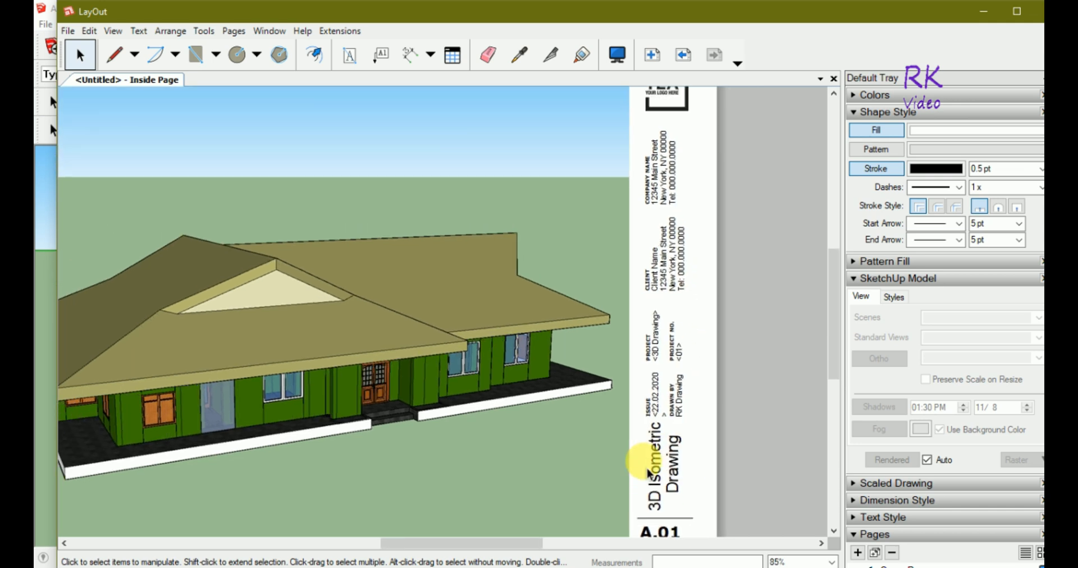
pyautogui.scroll(3, 673, 281)
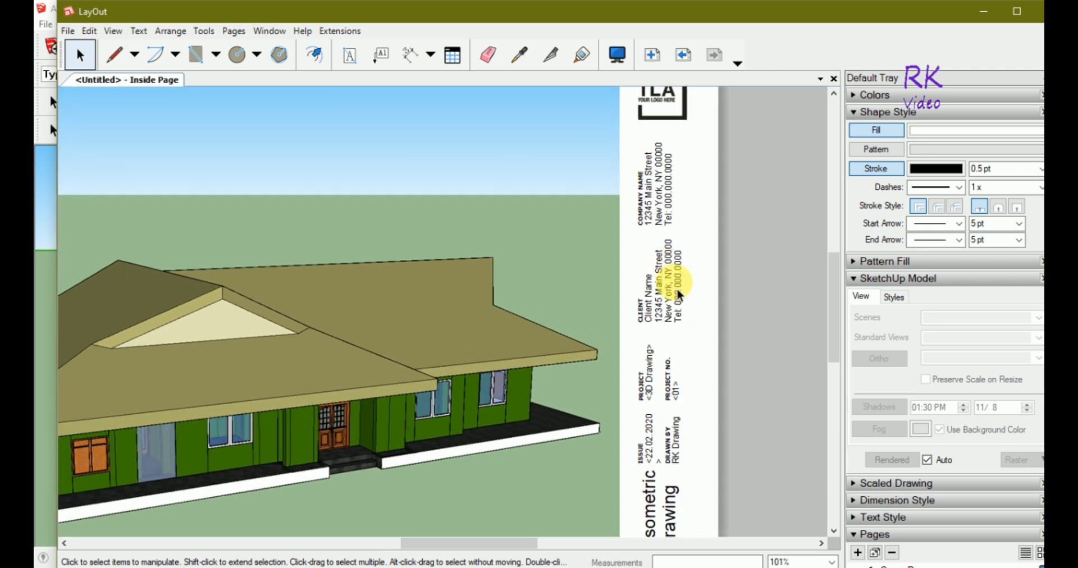
pyautogui.doubleClick(675, 310)
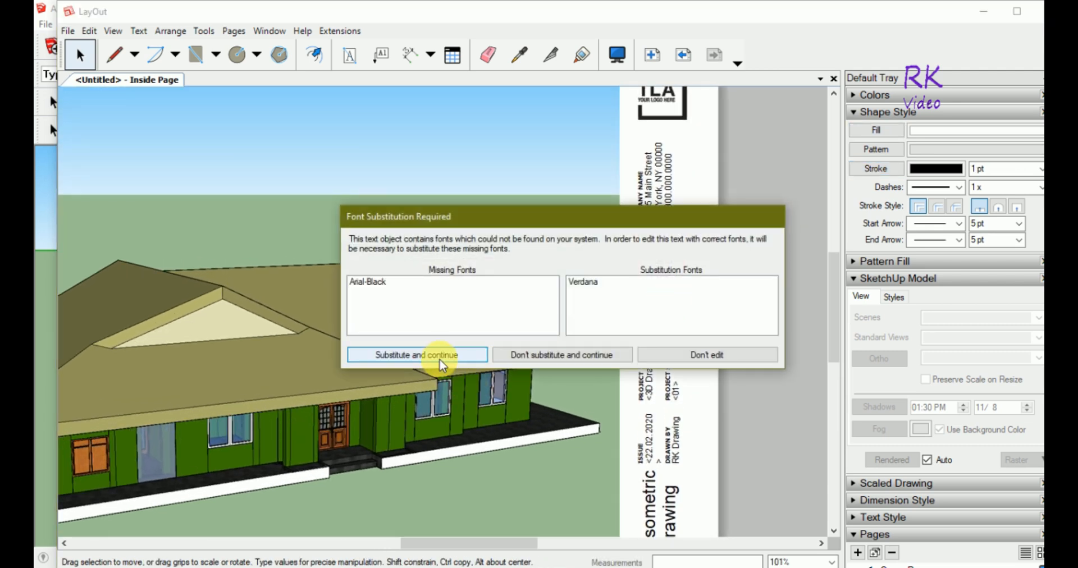
pyautogui.click(423, 353)
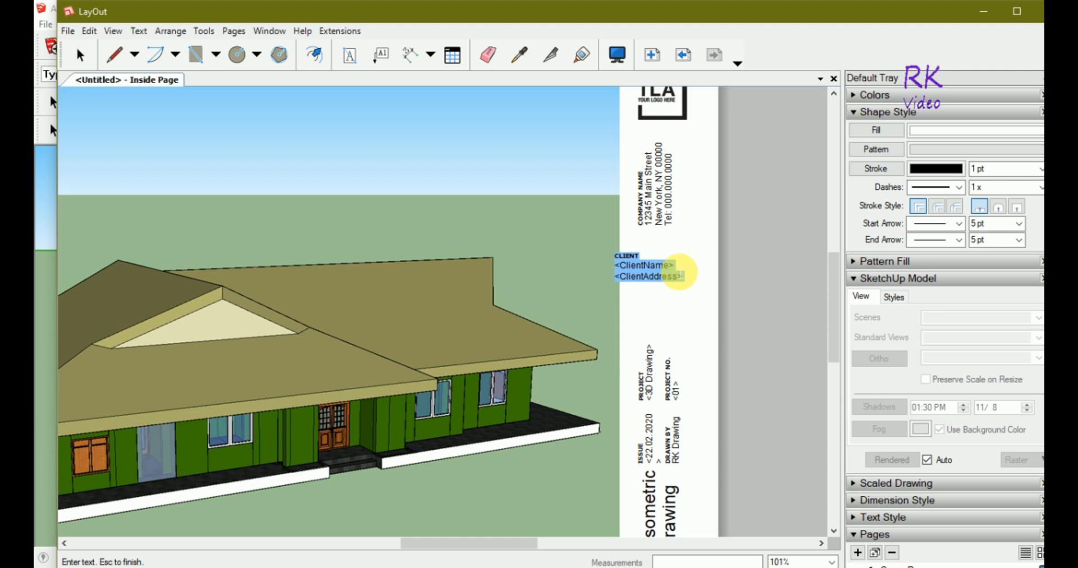
pyautogui.moveTo(667, 265); pyautogui.dragTo(641, 265)
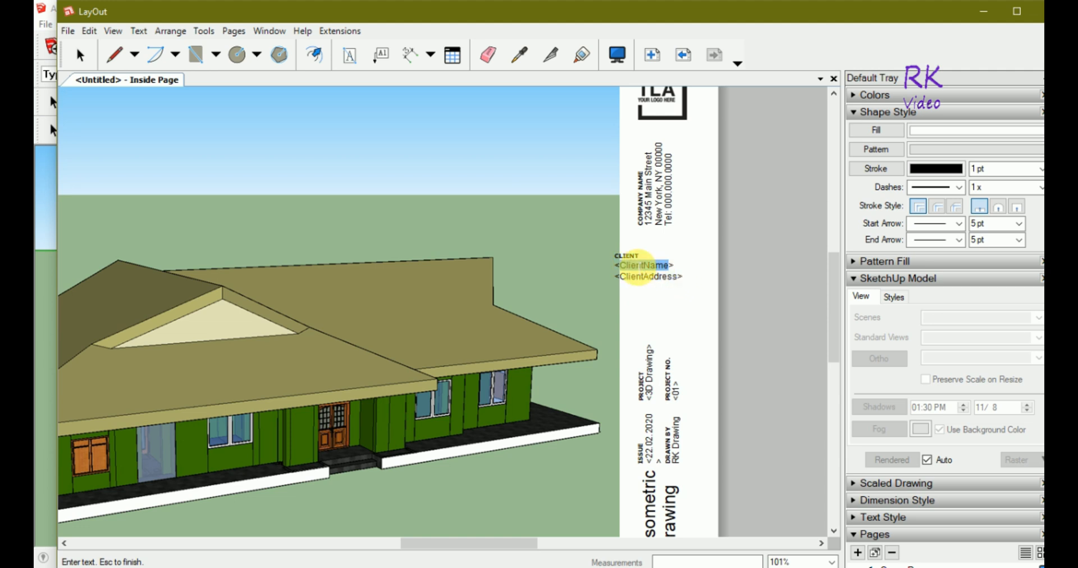
pyautogui.write('Raj>')
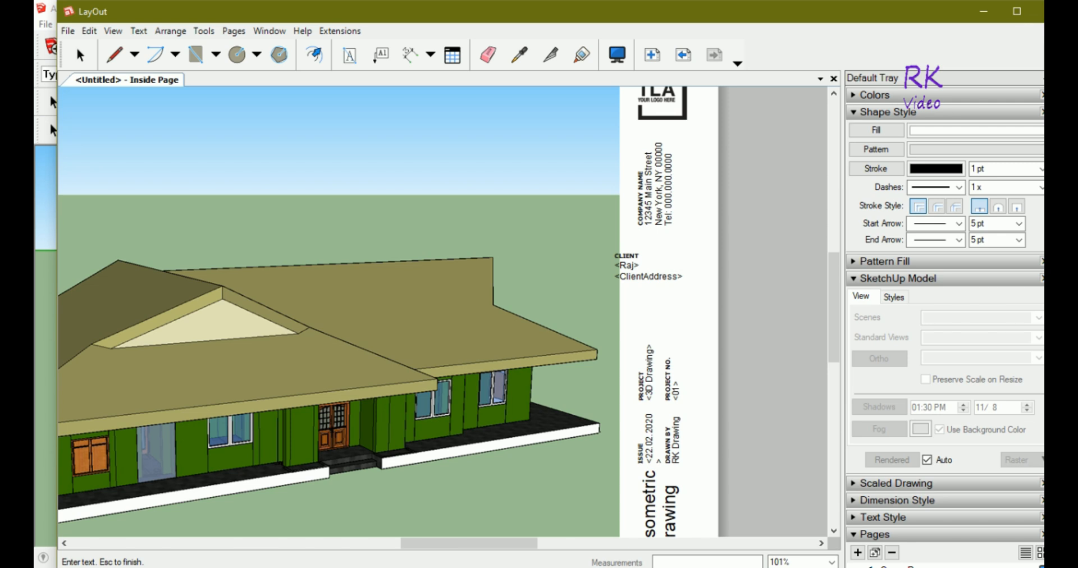
# Replace the client address placeholder with the client's city followed by the country in parentheses, and finish editing the text.
pyautogui.hotkey('ctrl', 'a')
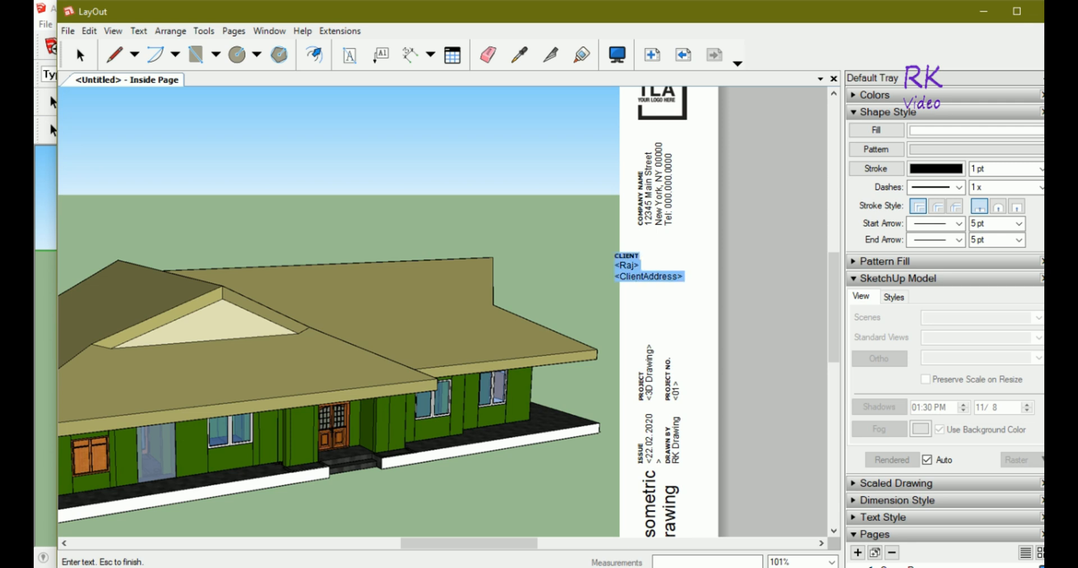
pyautogui.click(664, 277)
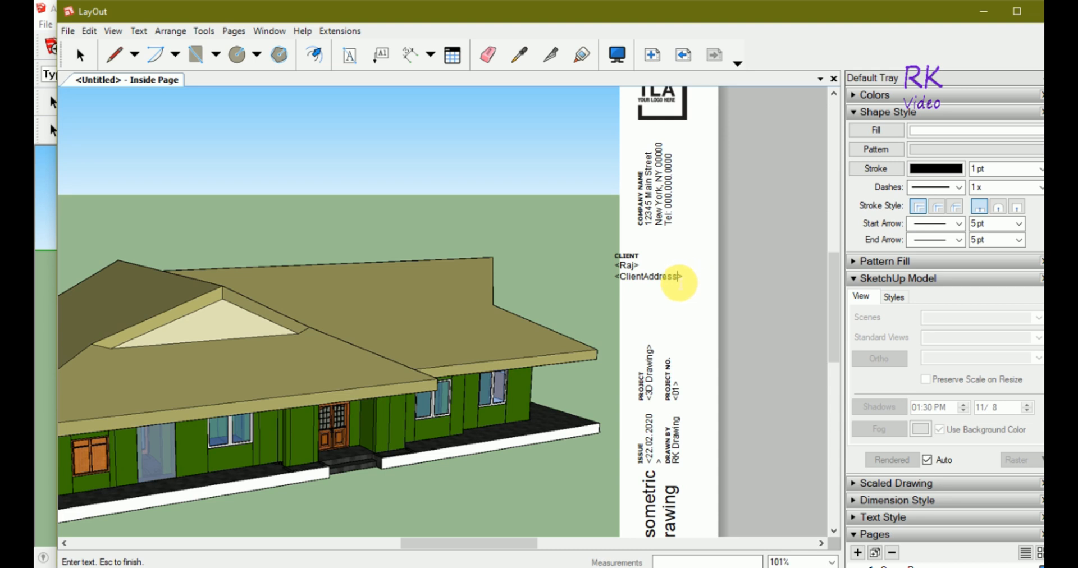
pyautogui.doubleClick(650, 281)
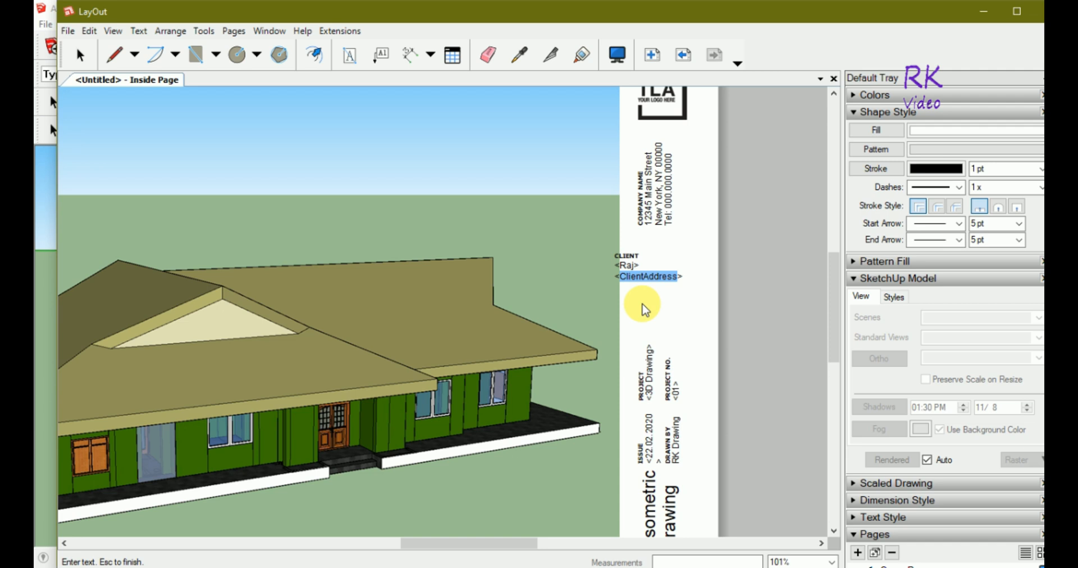
pyautogui.write('Delhi')
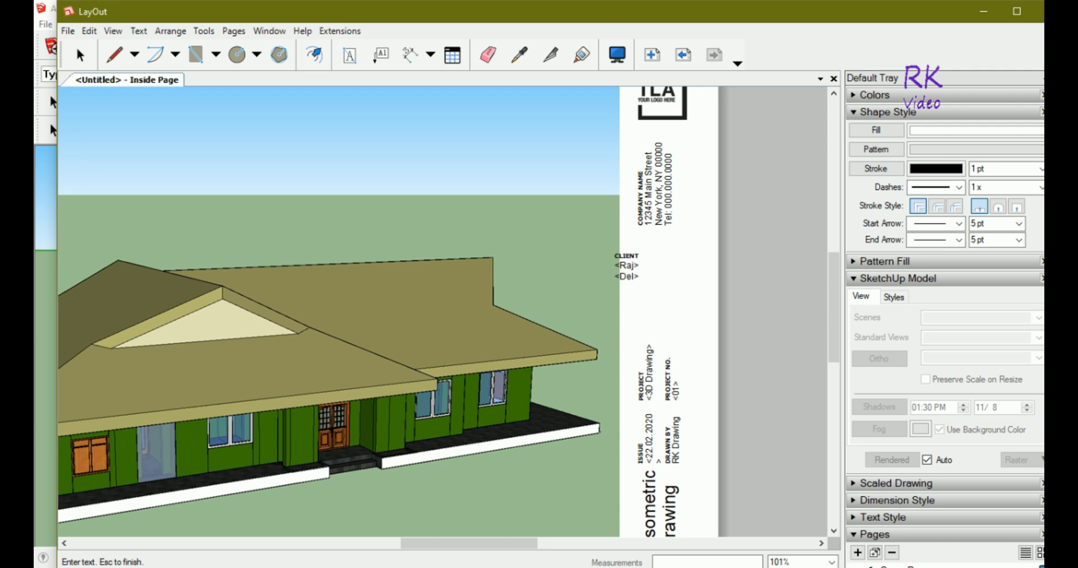
pyautogui.write('(India)')
pyautogui.click(701, 304)
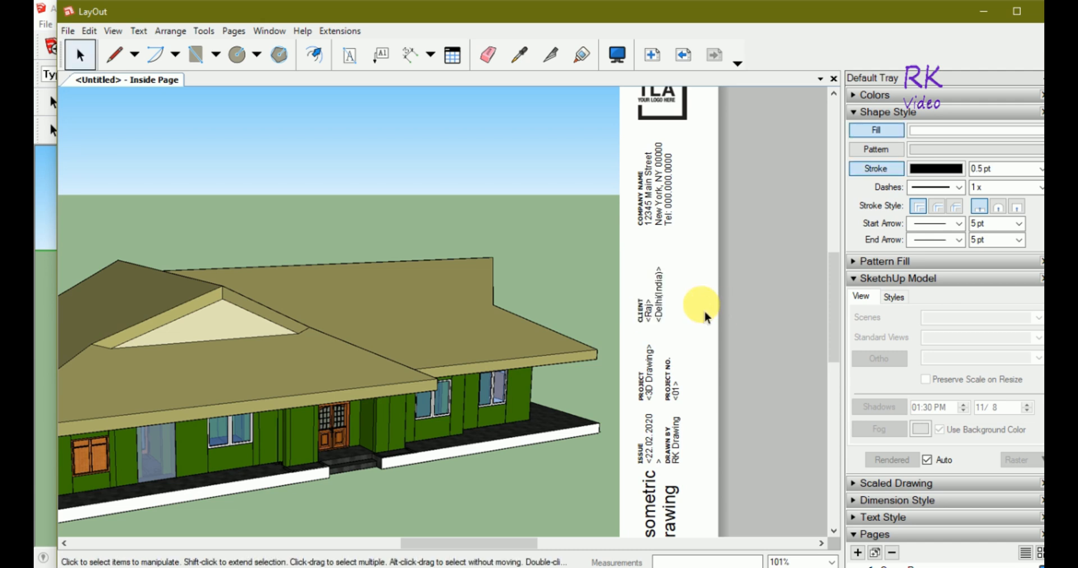
pyautogui.scroll(-2, 654, 425)
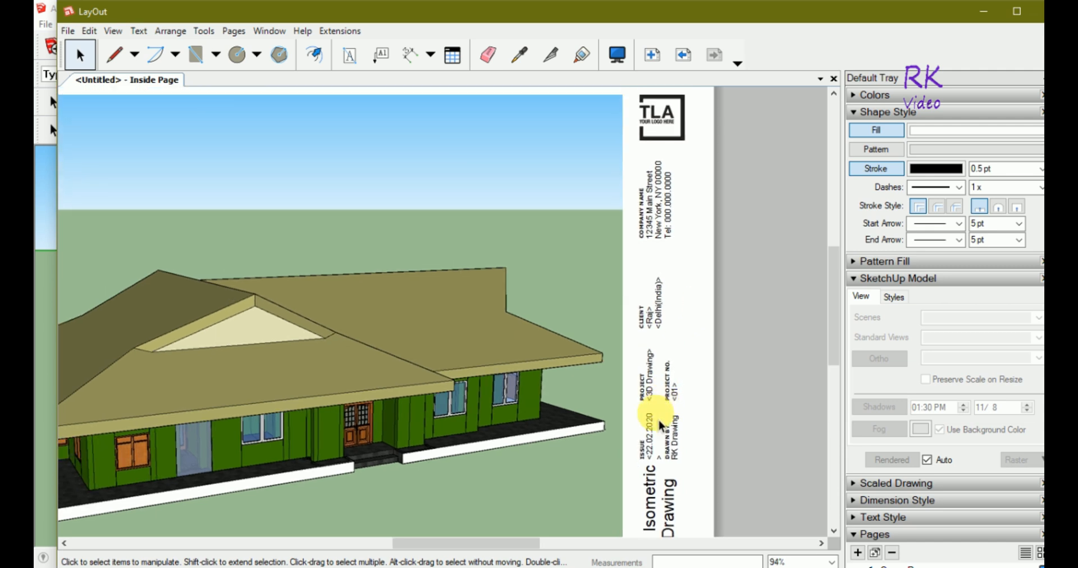
pyautogui.scroll(2, 662, 143)
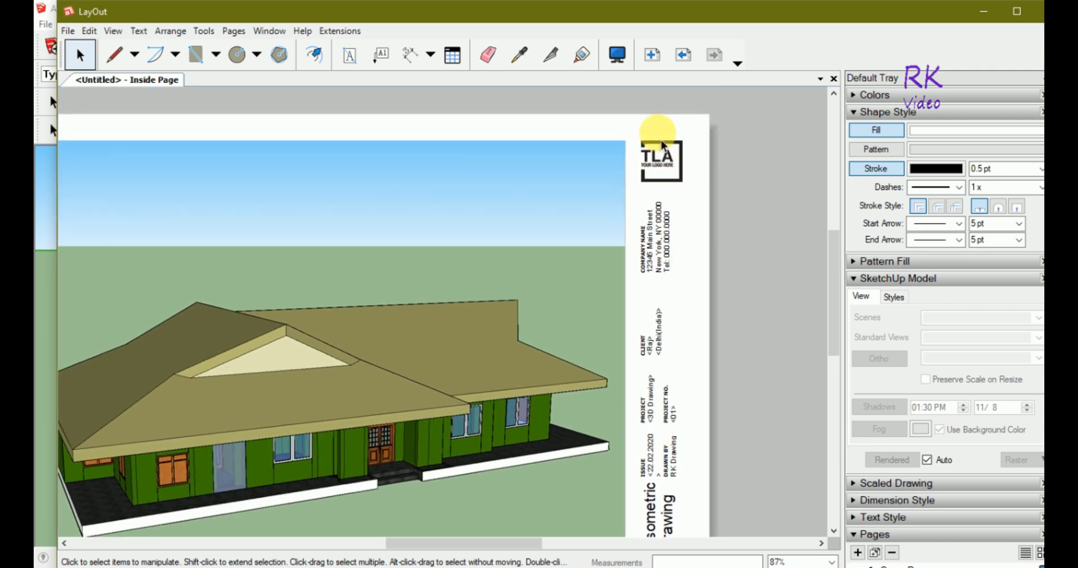
# Open the company text in the titleblock and replace the address placeholder with the company's city followed by the country in parentheses.
pyautogui.scroll(1, 663, 146)
pyautogui.doubleClick(671, 291)
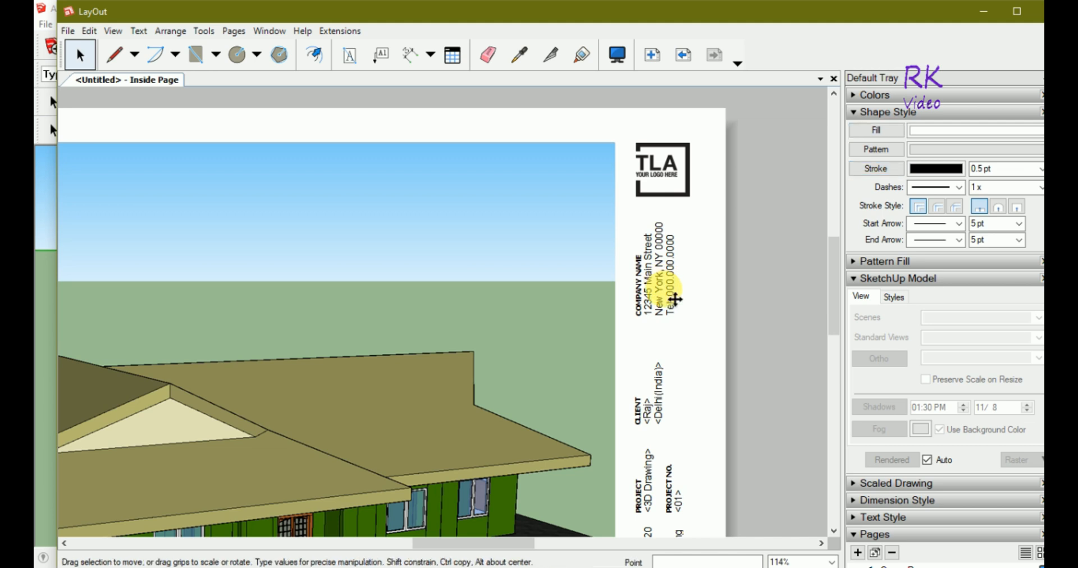
pyautogui.click(443, 355)
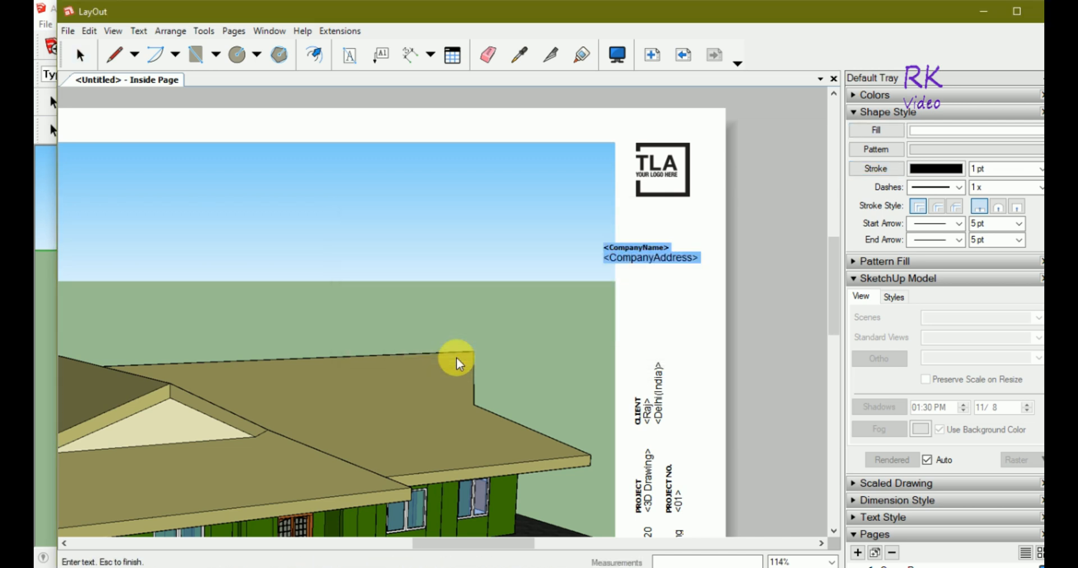
pyautogui.click(696, 257)
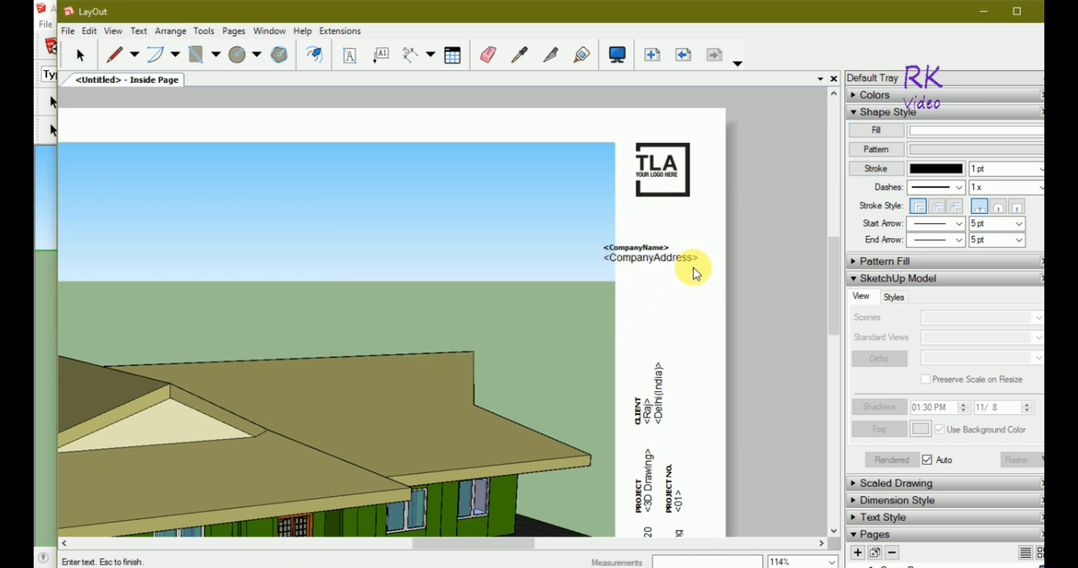
pyautogui.doubleClick(685, 258)
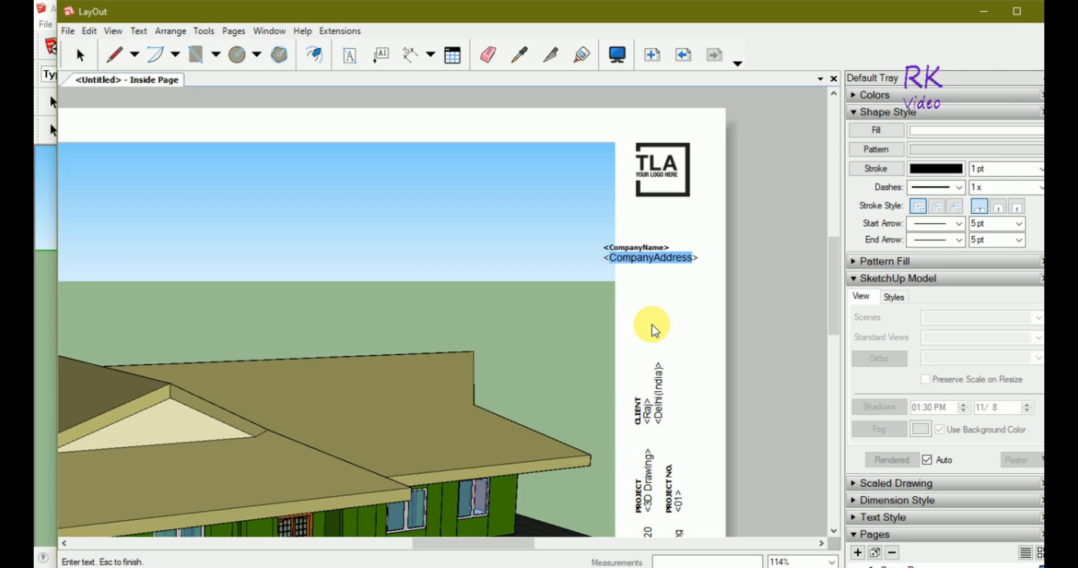
pyautogui.write('Delhi')
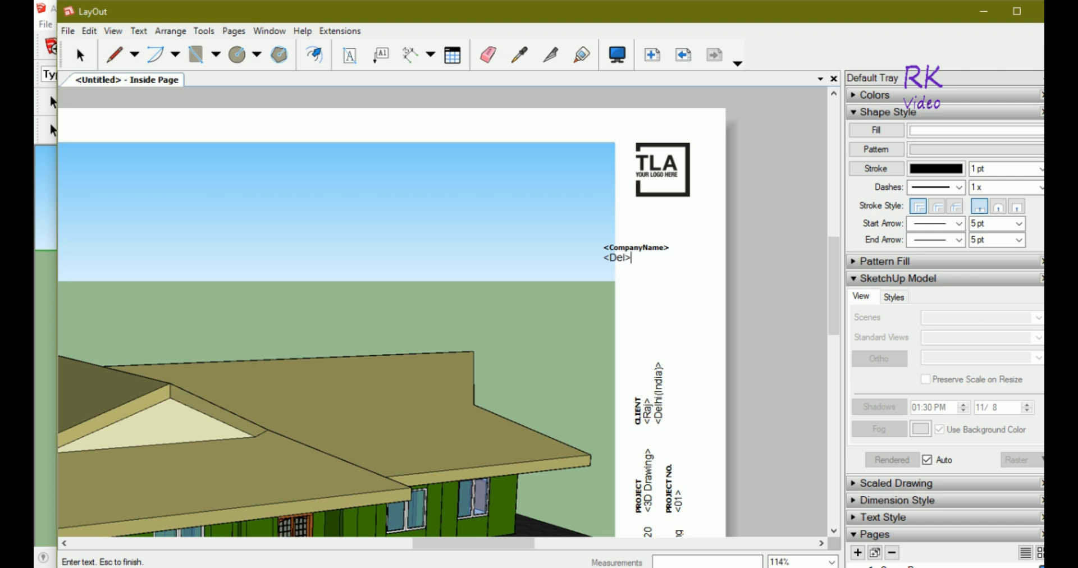
pyautogui.write('(India)')
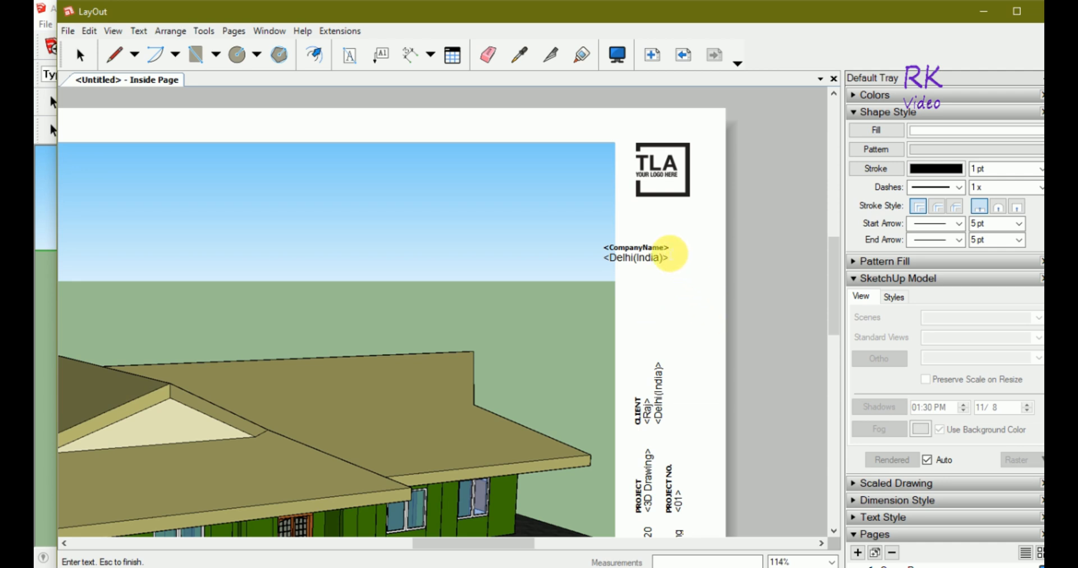
# Replace the company name placeholder with "PCADD7" and finish editing the company text.
pyautogui.doubleClick(636, 249)
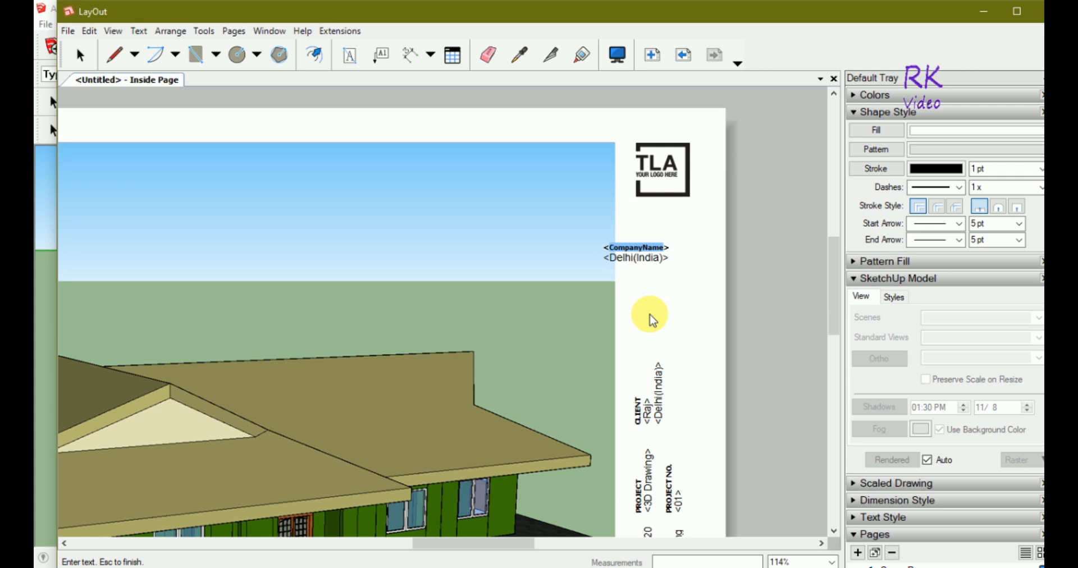
pyautogui.write('PCADDE')
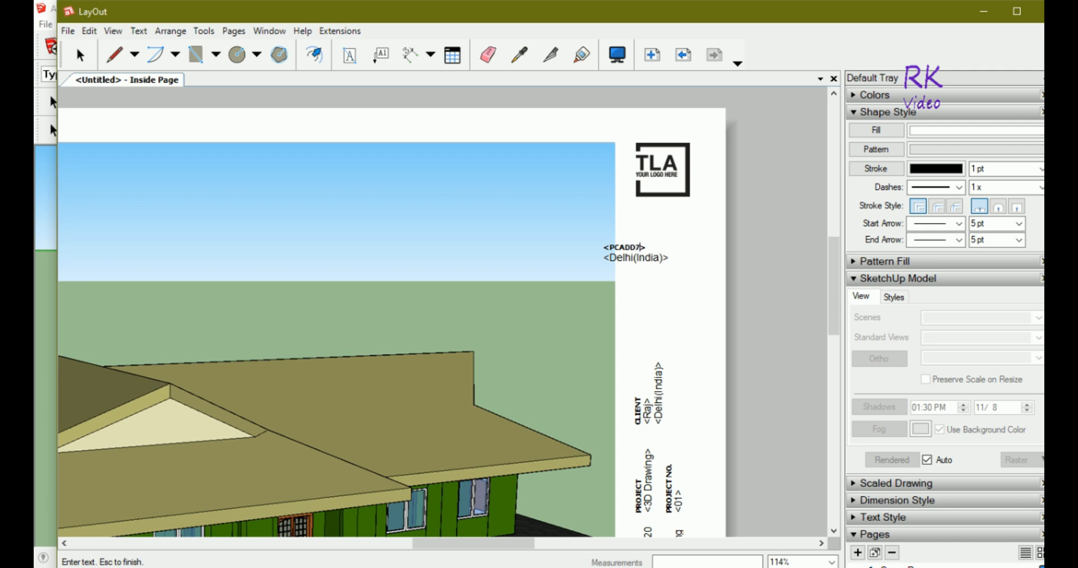
pyautogui.click(703, 307)
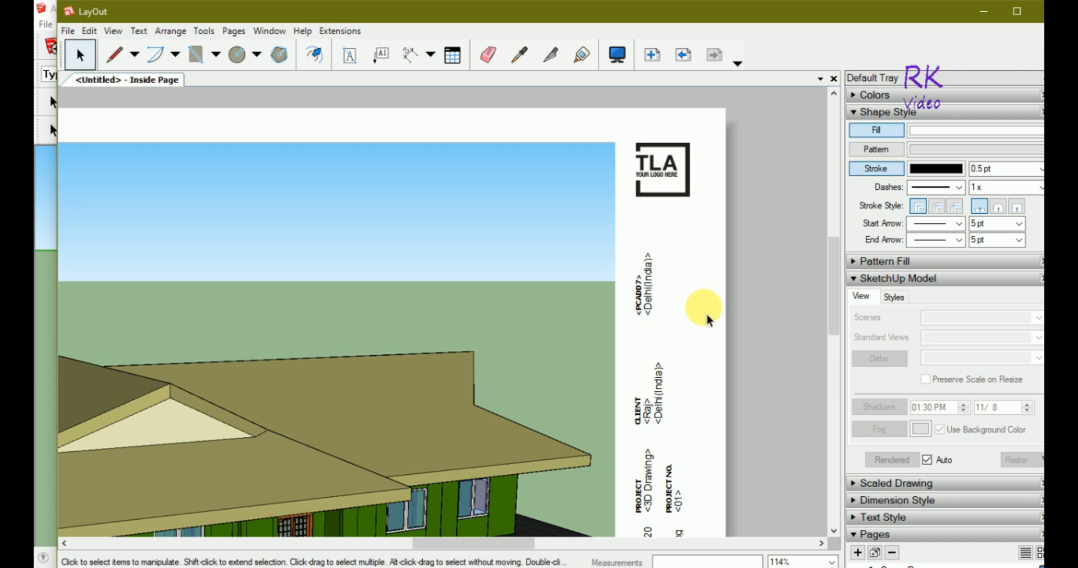
# Insert the pcadd7-logo image from the logo folder and fit it over the TLA logo placeholder in the titleblock.
pyautogui.scroll(-4, 725, 258)
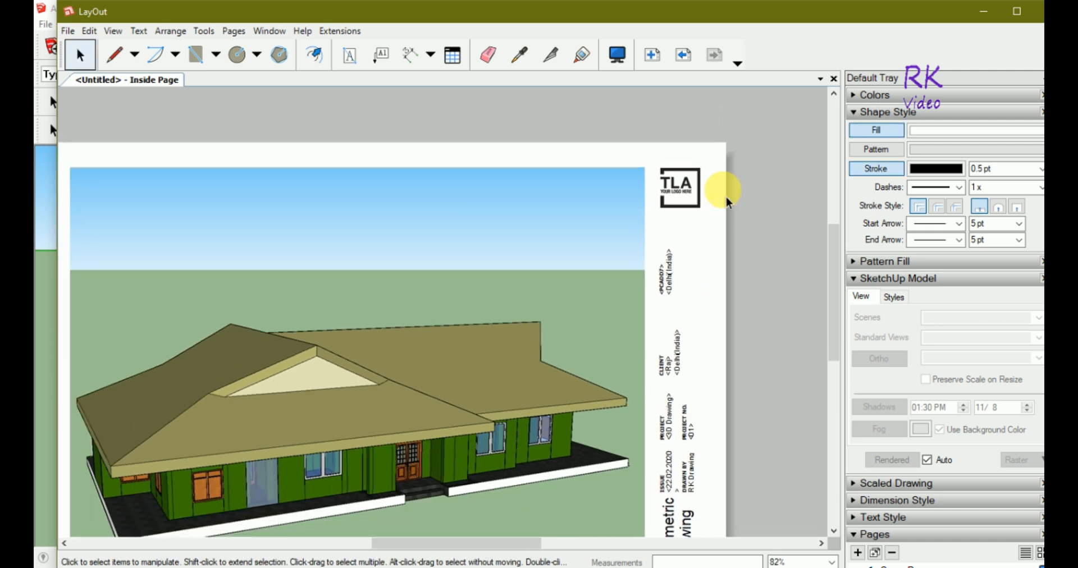
pyautogui.scroll(-3, 727, 202)
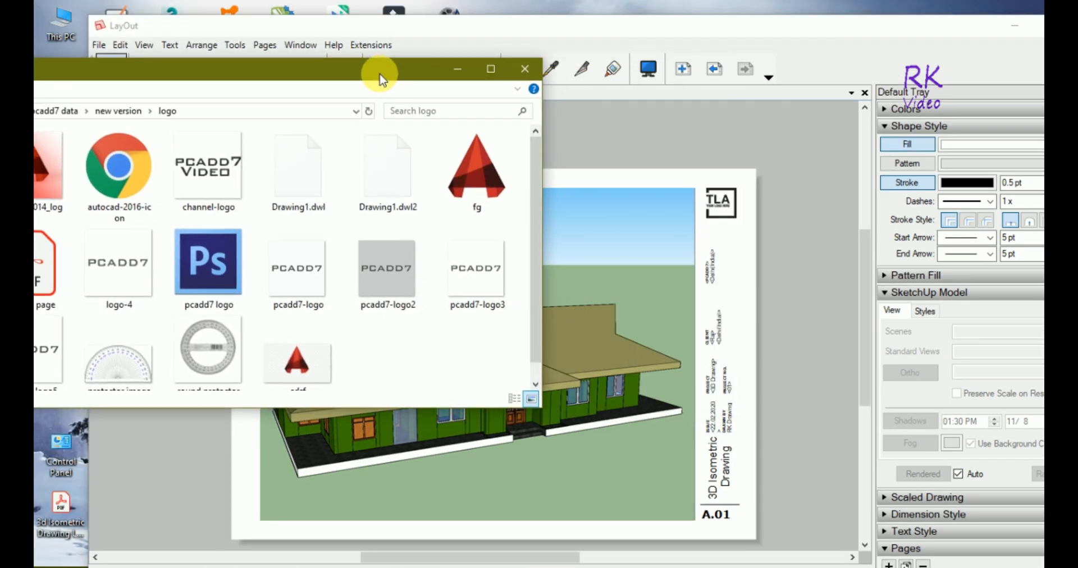
pyautogui.moveTo(378, 79); pyautogui.dragTo(311, 105)
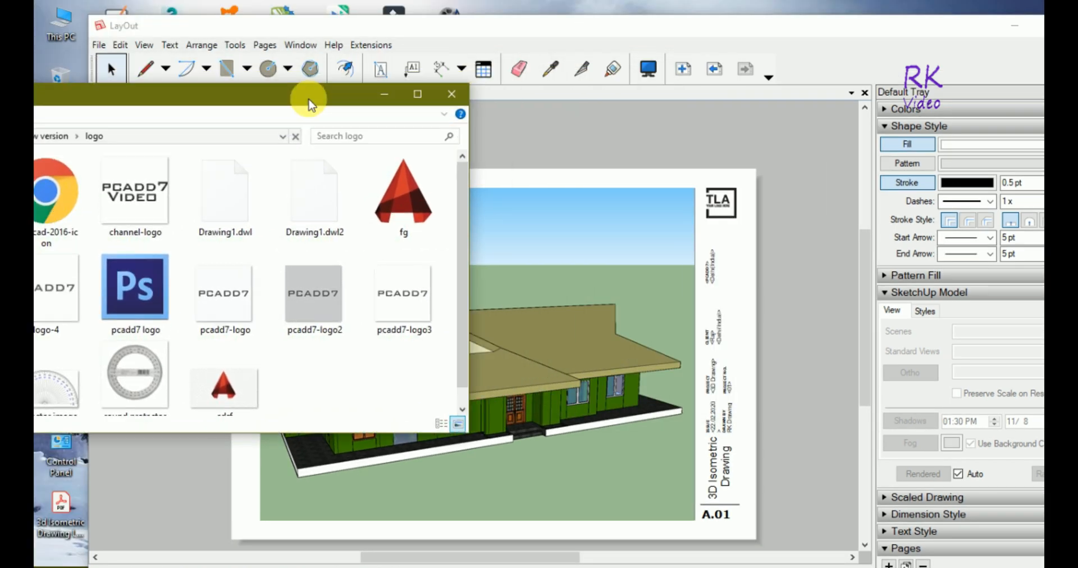
pyautogui.moveTo(243, 303); pyautogui.dragTo(752, 226)
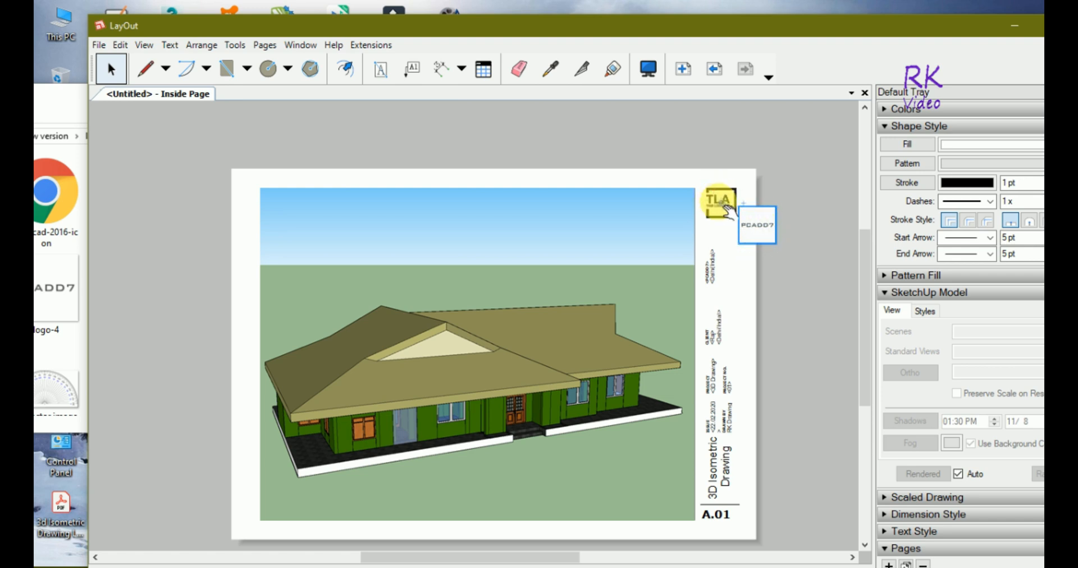
pyautogui.click(758, 224)
pyautogui.moveTo(781, 235); pyautogui.dragTo(742, 215)
pyautogui.click(795, 288)
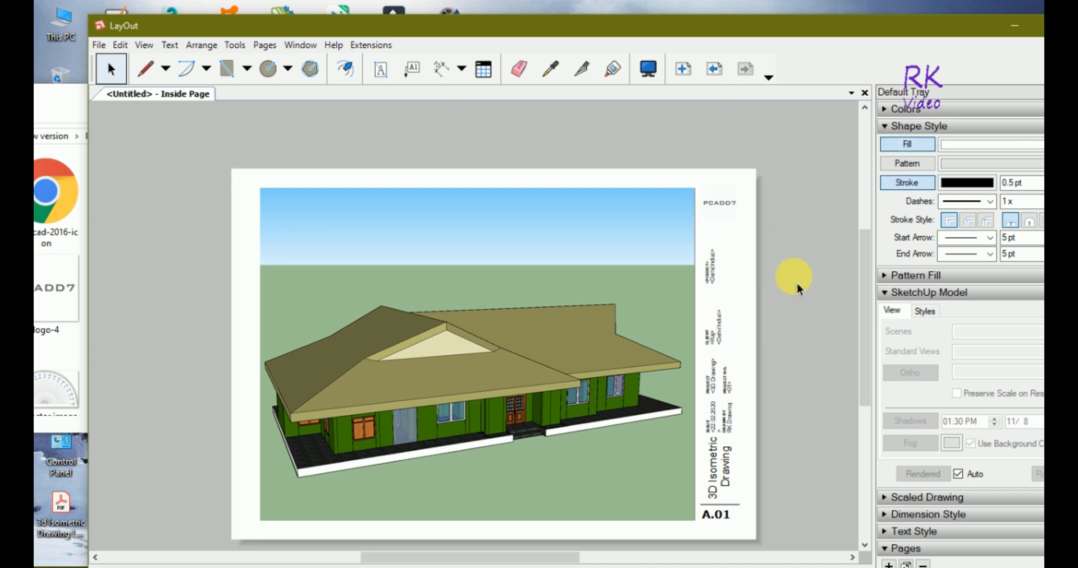
# Maximize the LayOut window and start exporting the sheet as an image.
pyautogui.moveTo(957, 31); pyautogui.dragTo(912, 38)
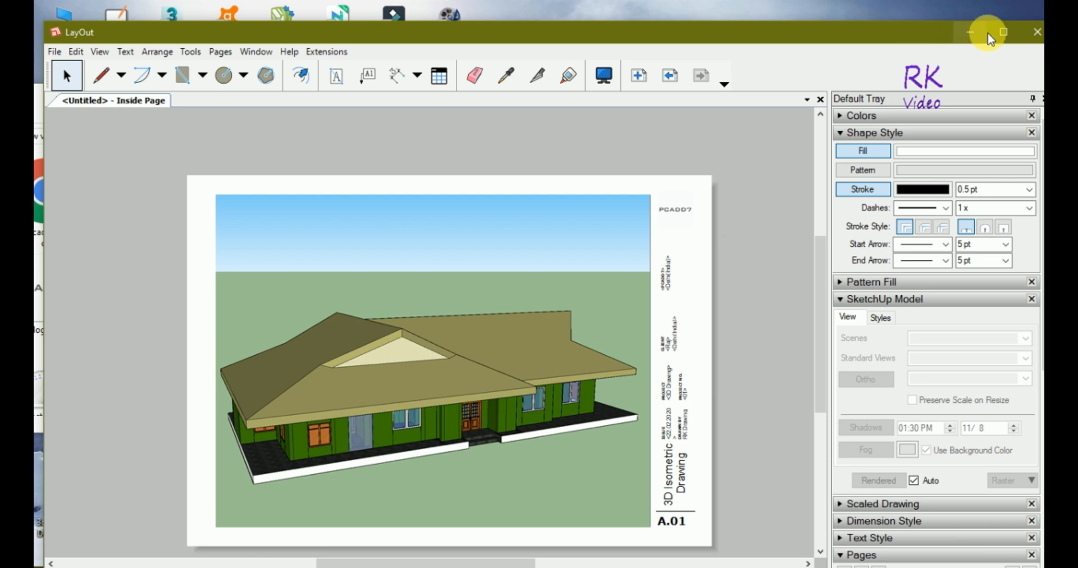
pyautogui.click(1003, 31)
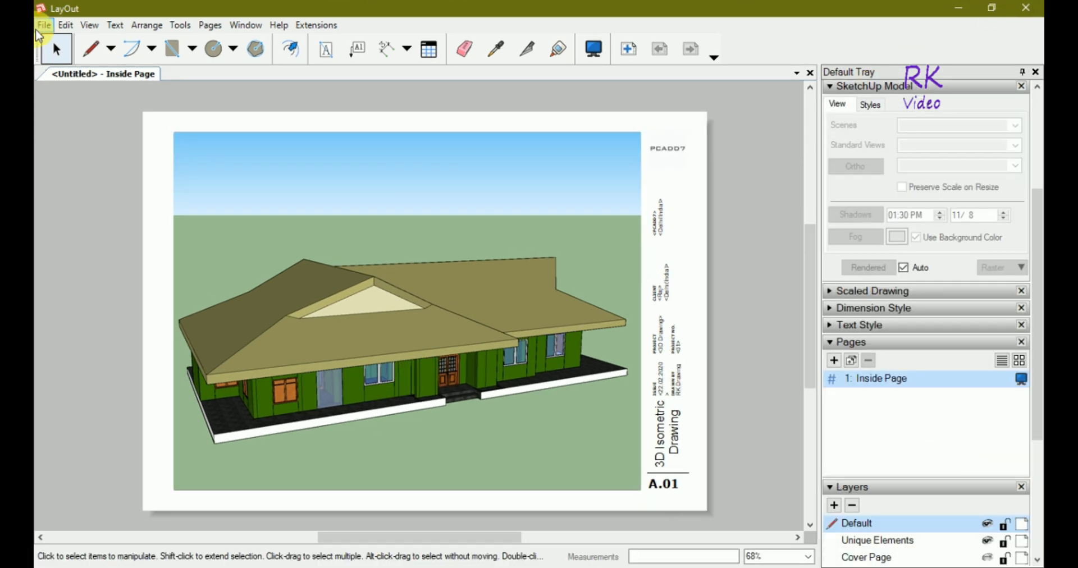
pyautogui.click(44, 25)
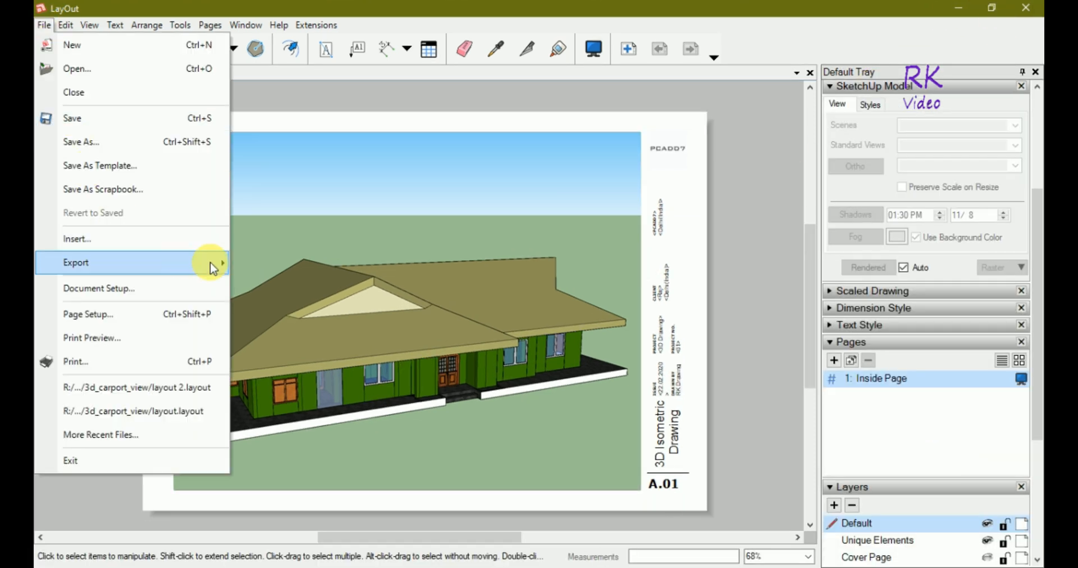
pyautogui.moveTo(212, 266)
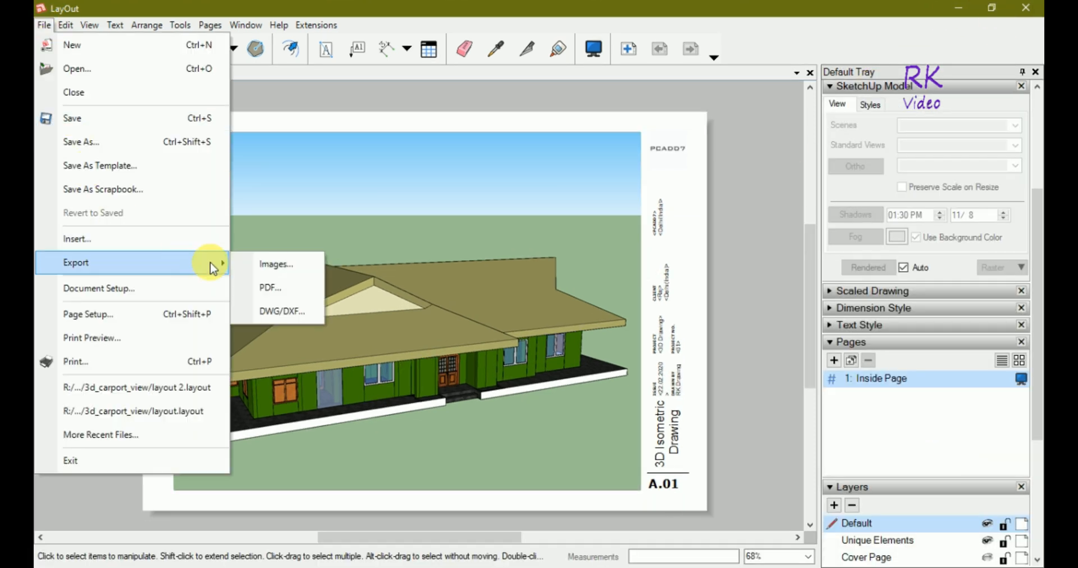
pyautogui.click(273, 268)
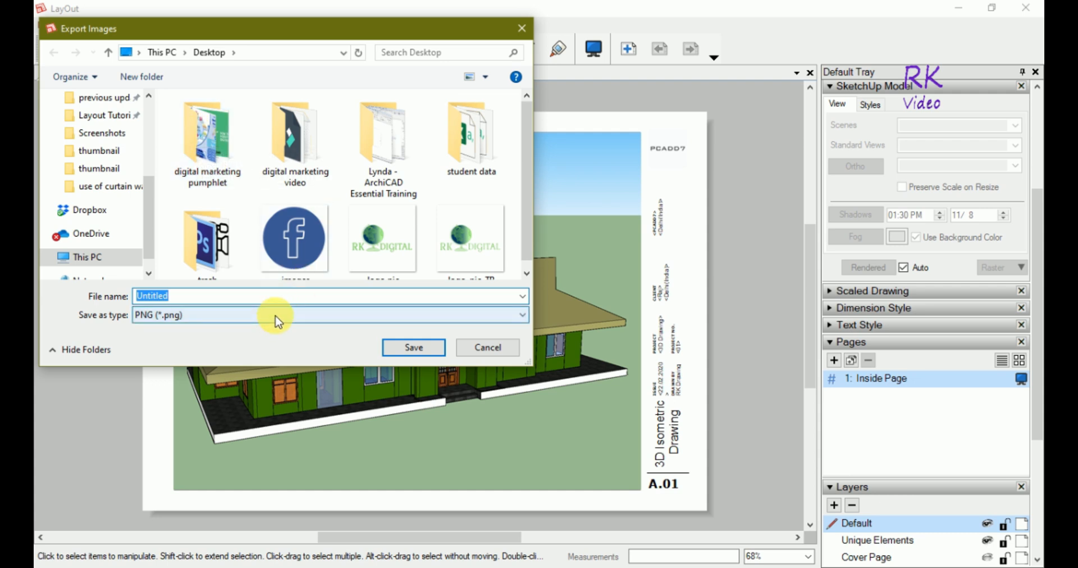
# Name the PNG file "A4 Size Layout of 3D Drawing" without the .pdf ending, and export it to the Desktop.
pyautogui.write('A4')
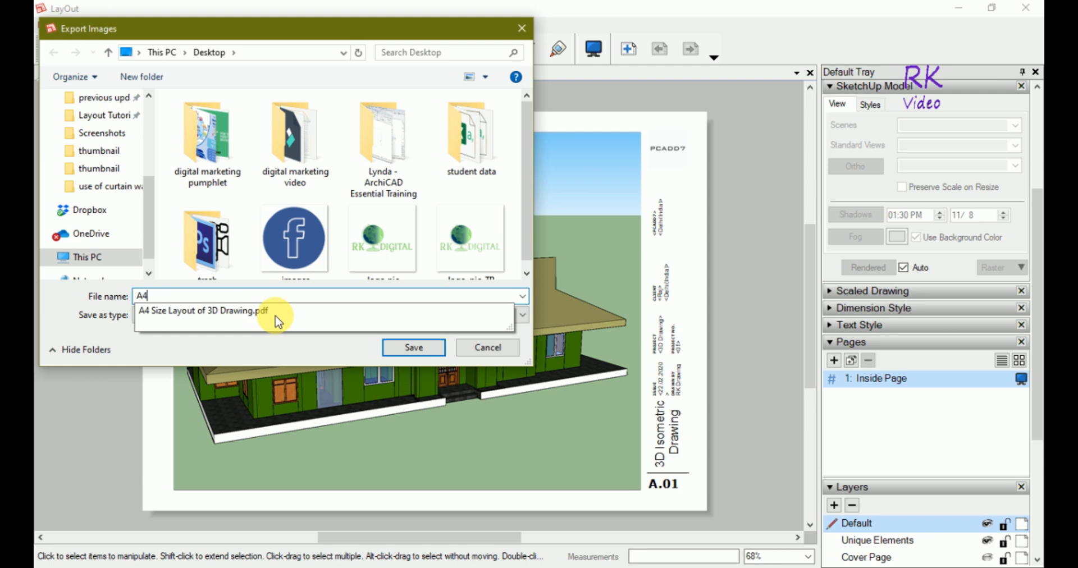
pyautogui.click(277, 321)
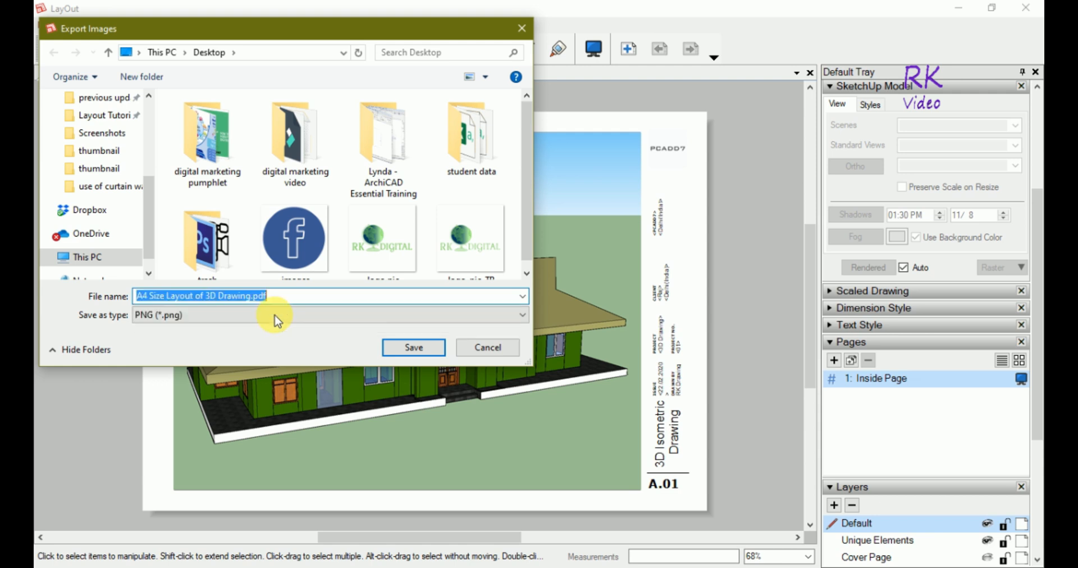
pyautogui.click(369, 296)
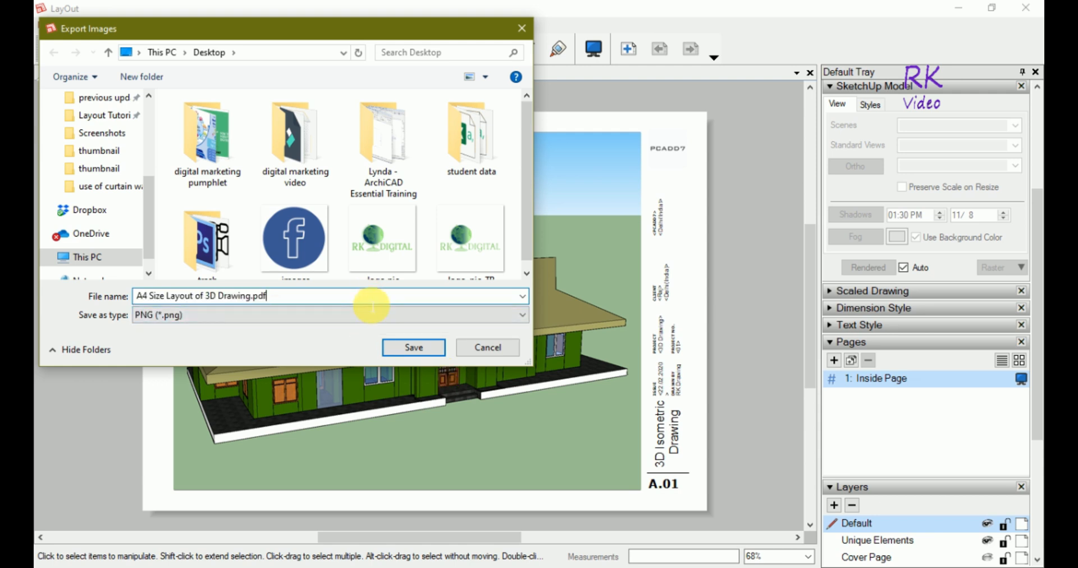
pyautogui.press('BackSpace')
pyautogui.press('BackSpace')
pyautogui.press('BackSpace')
pyautogui.press('BackSpace')
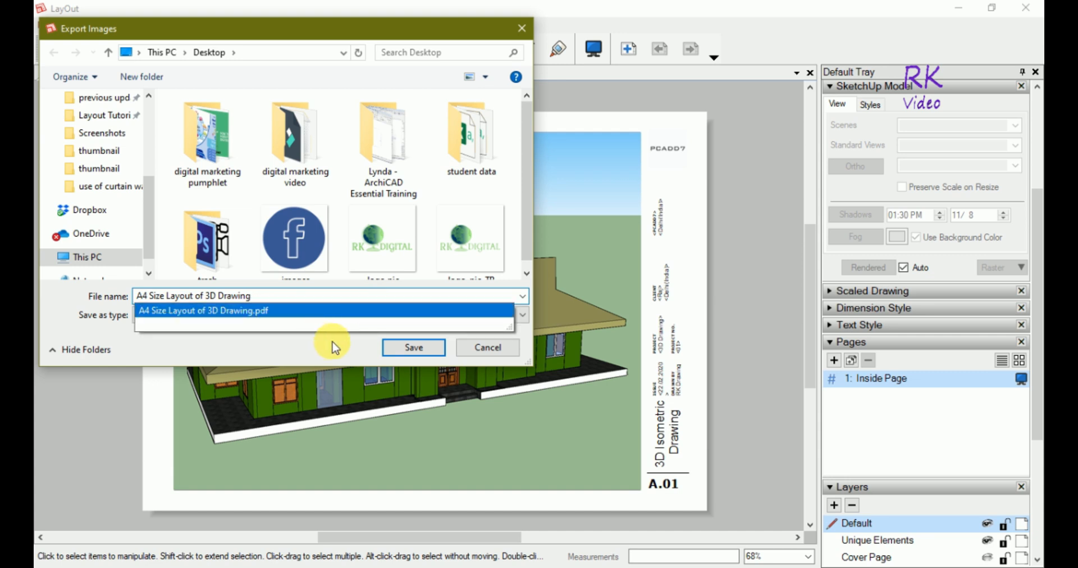
pyautogui.click(435, 349)
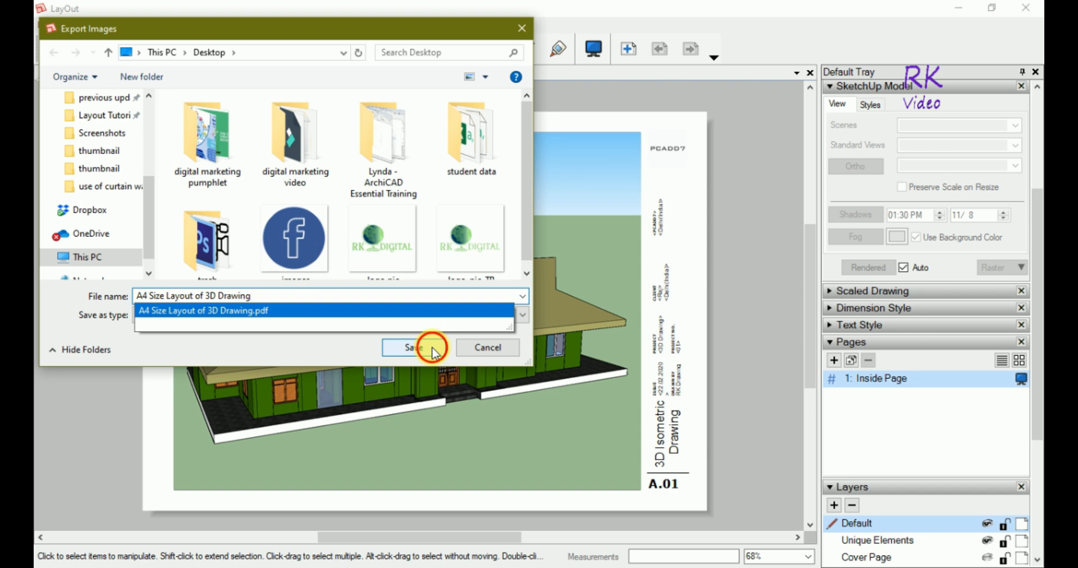
pyautogui.click(537, 377)
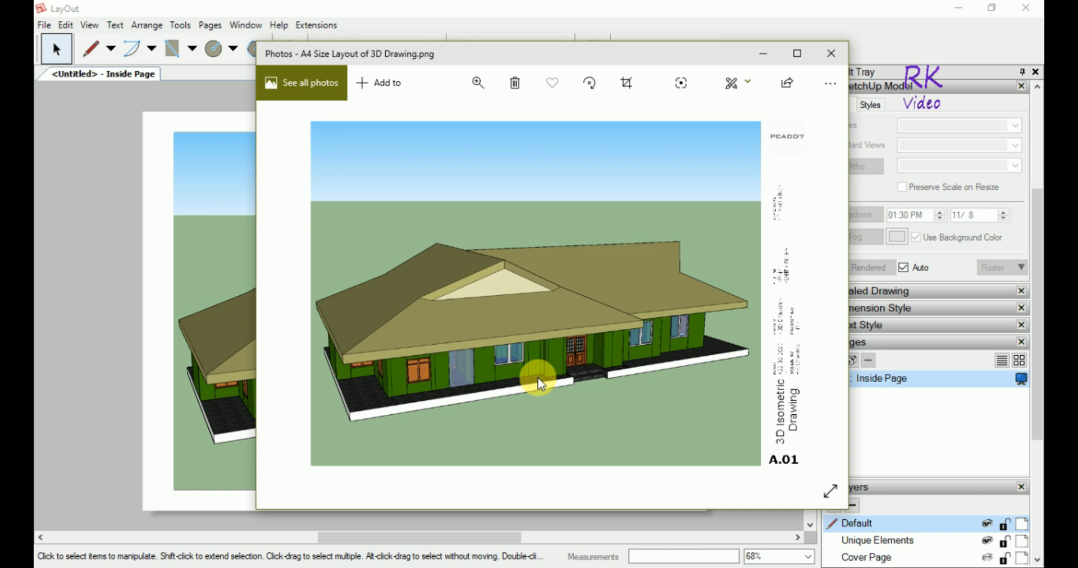
# Examine the exported PNG at full window size, close the viewer, and inspect the titleblock text on the LayOut sheet.
pyautogui.click(797, 53)
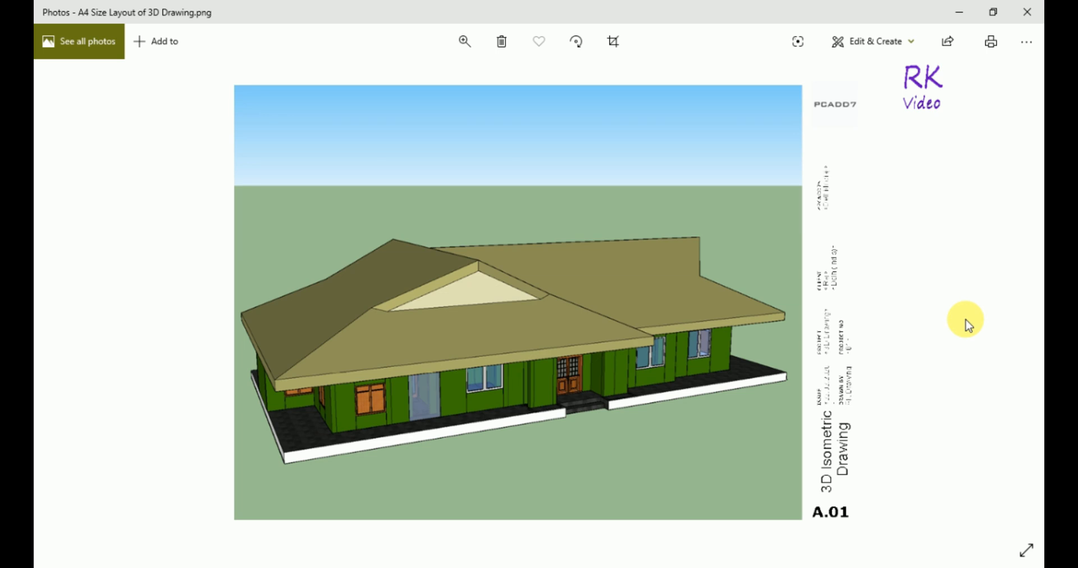
pyautogui.click(1027, 12)
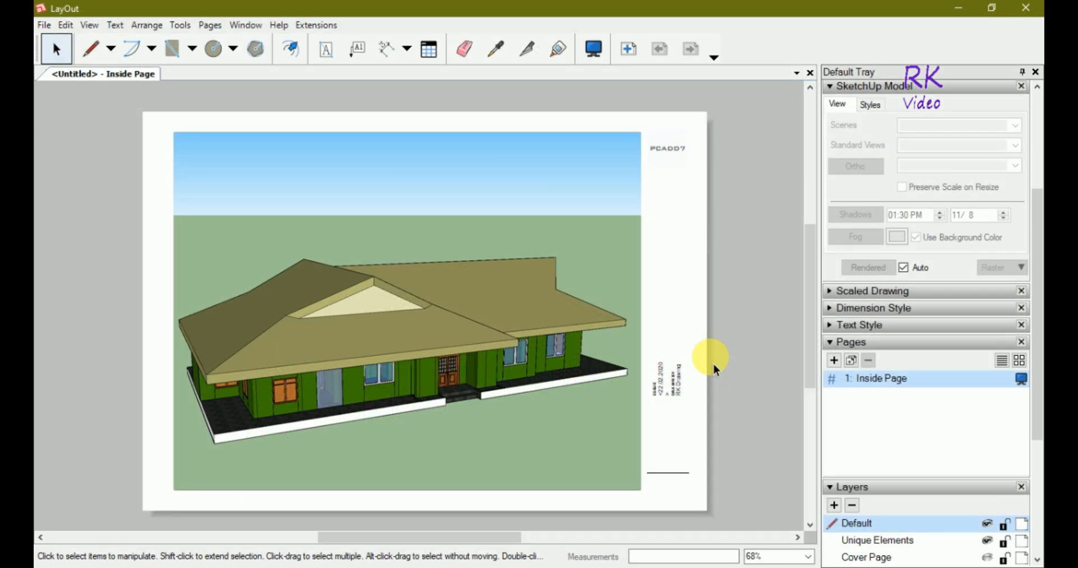
pyautogui.scroll(1, 668, 393)
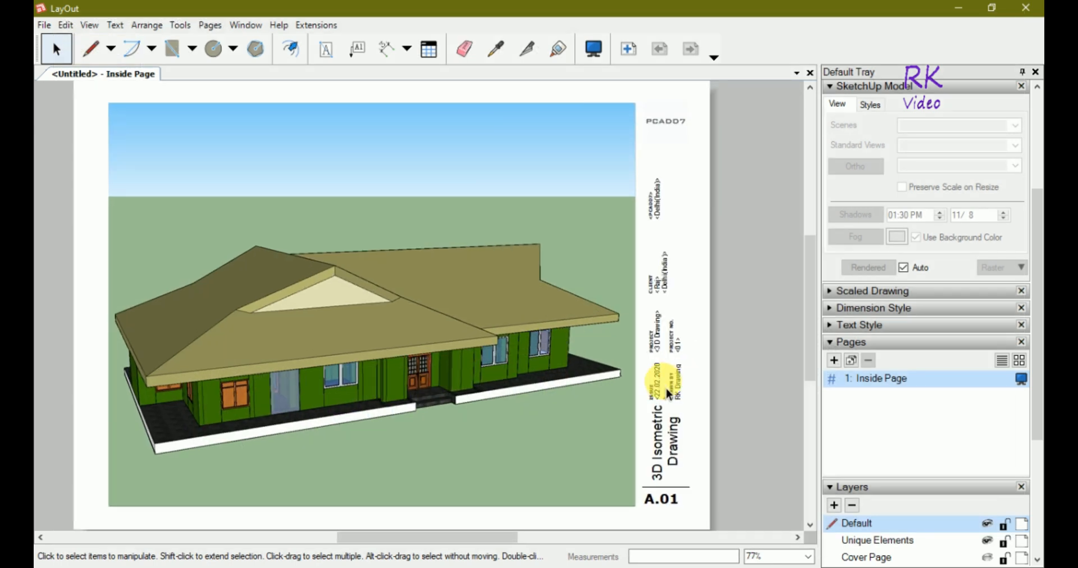
pyautogui.scroll(-1, 665, 365)
pyautogui.scroll(1, 673, 356)
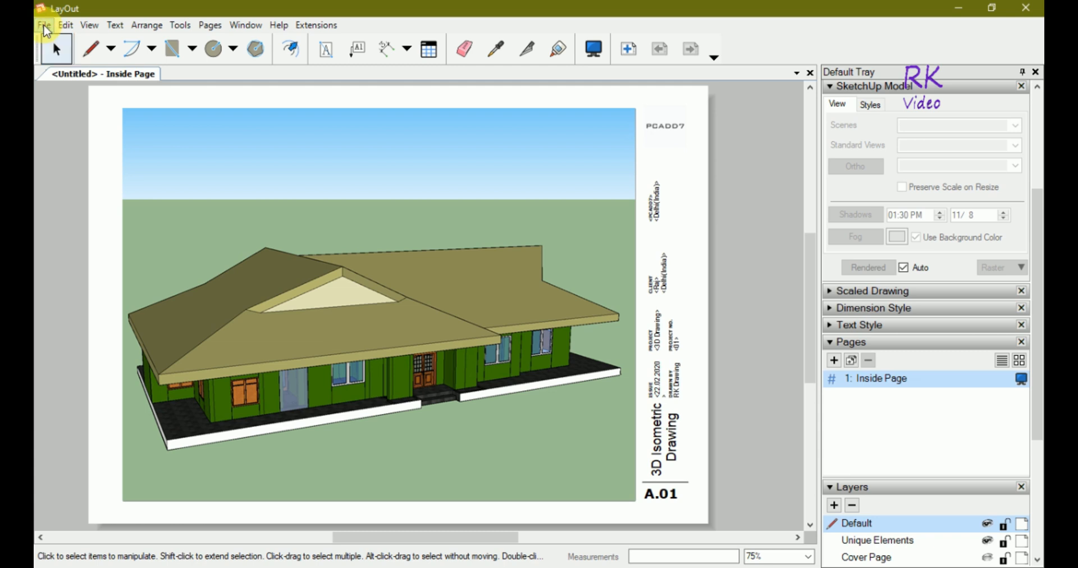
# Export the sheet as a PDF to the Desktop, overwriting the existing file "A4 Size Layout of 3D Drawing".
pyautogui.click(45, 26)
pyautogui.moveTo(217, 263)
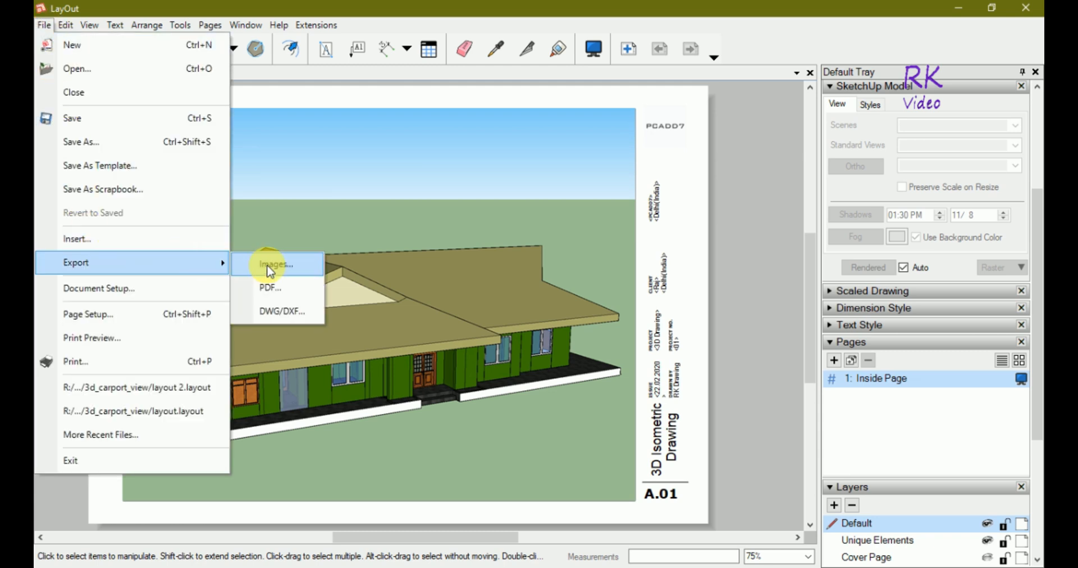
pyautogui.click(270, 288)
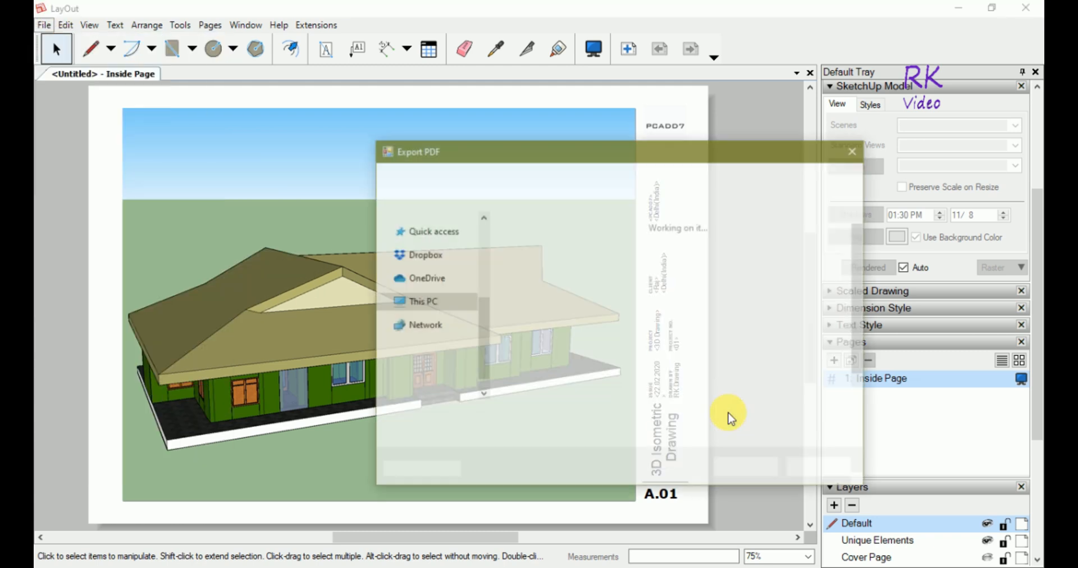
pyautogui.scroll(-1, 811, 351)
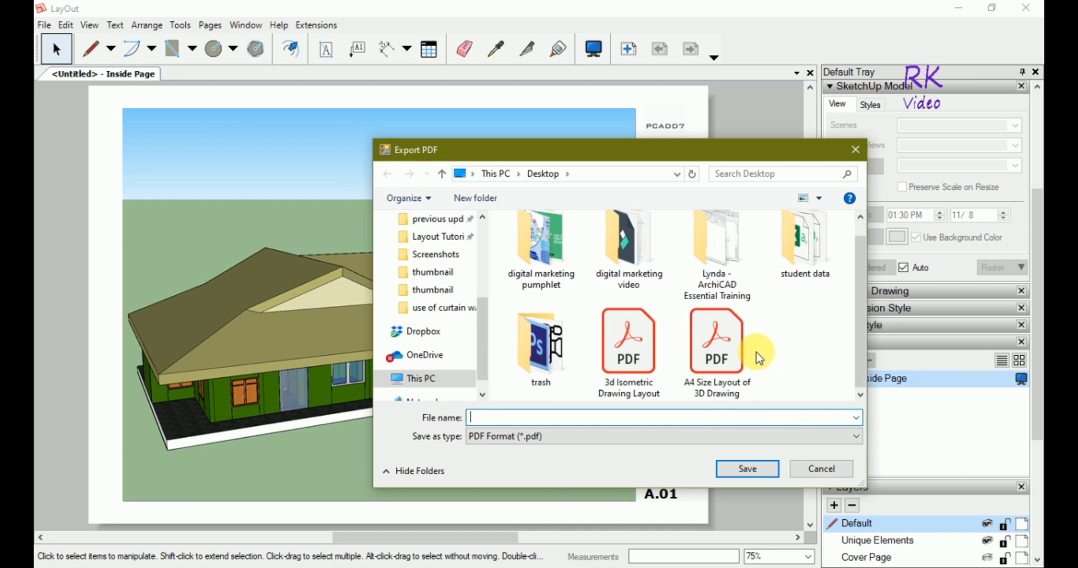
pyautogui.click(733, 358)
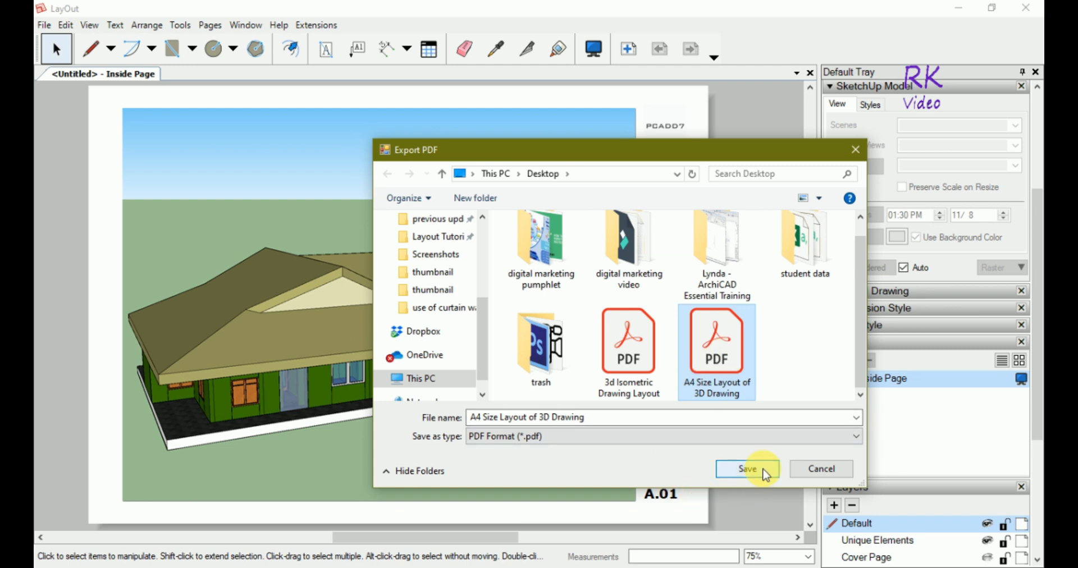
pyautogui.click(765, 471)
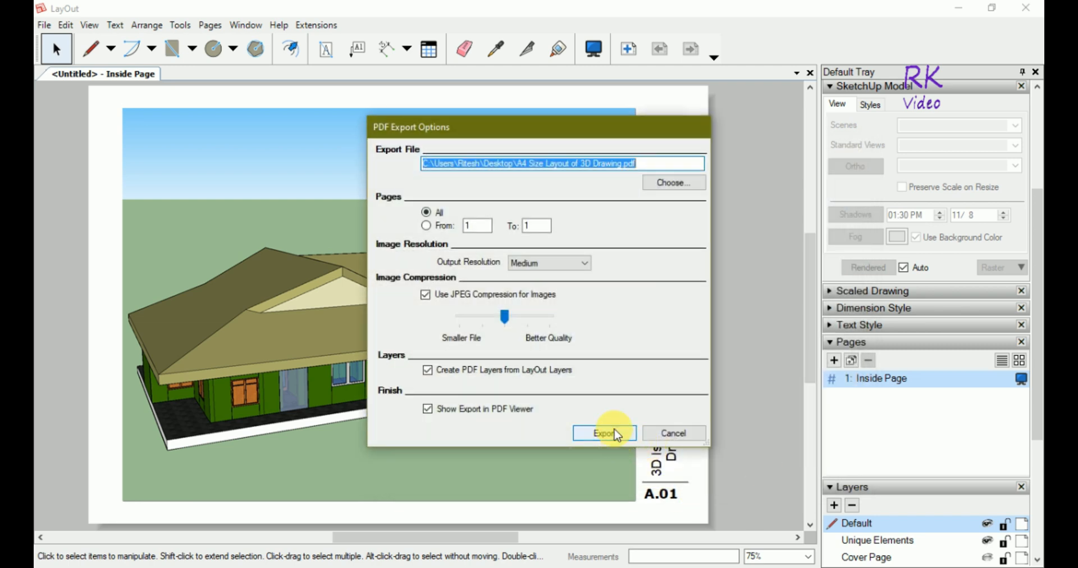
pyautogui.click(616, 433)
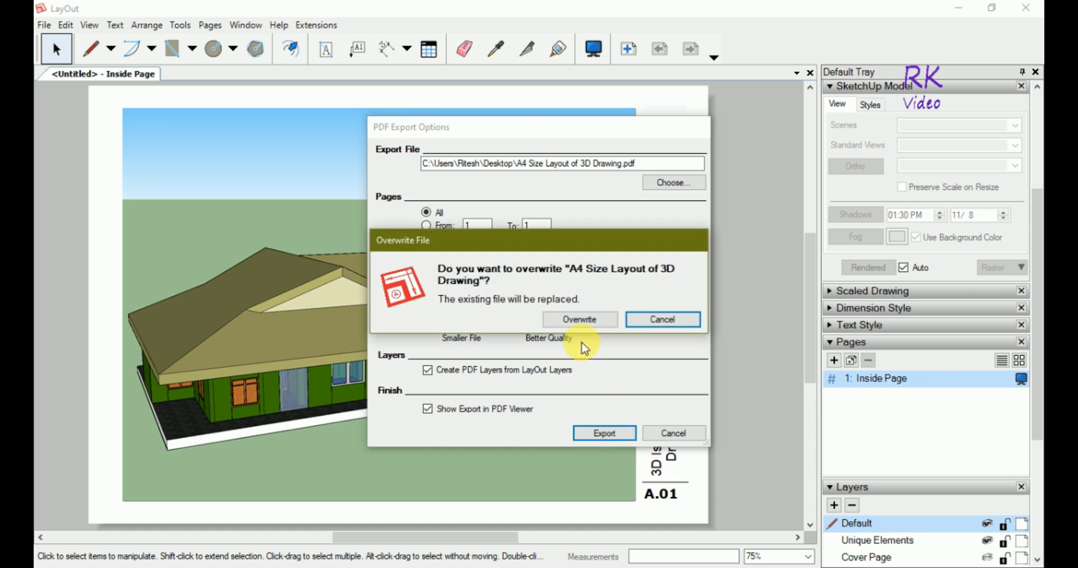
pyautogui.click(586, 320)
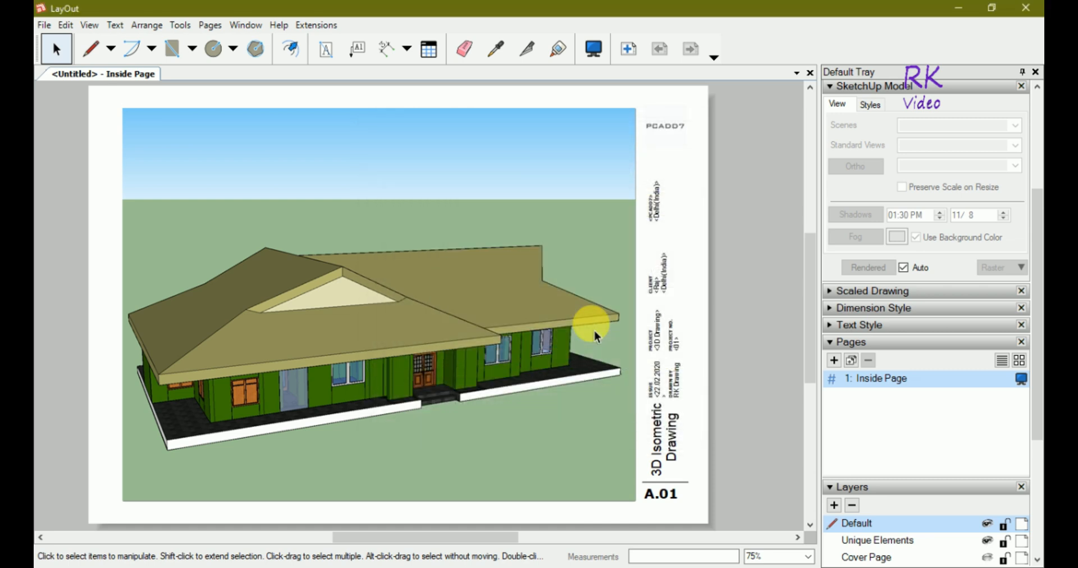